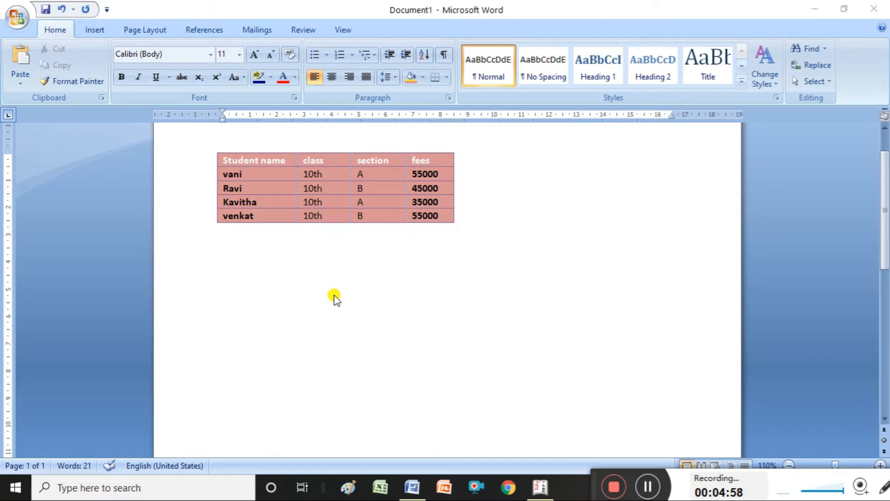
Step: Insert a table with five columns and five rows directly below the student fees table
click(255, 257)
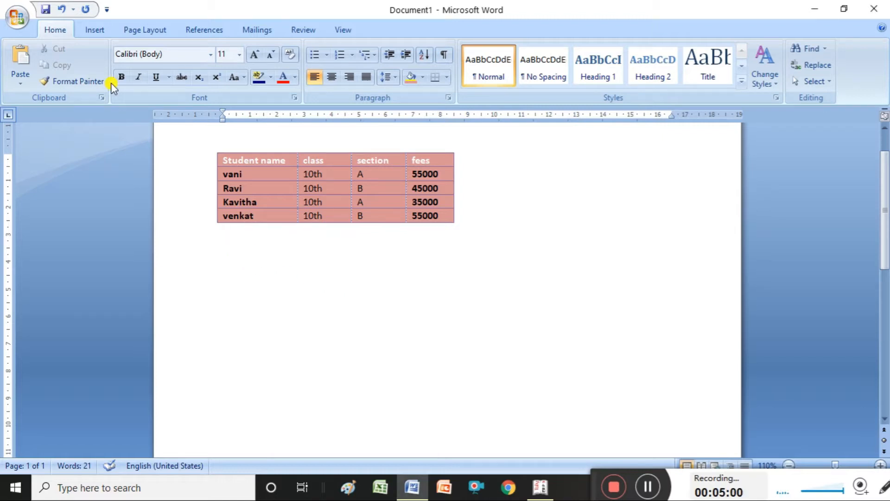
click(97, 30)
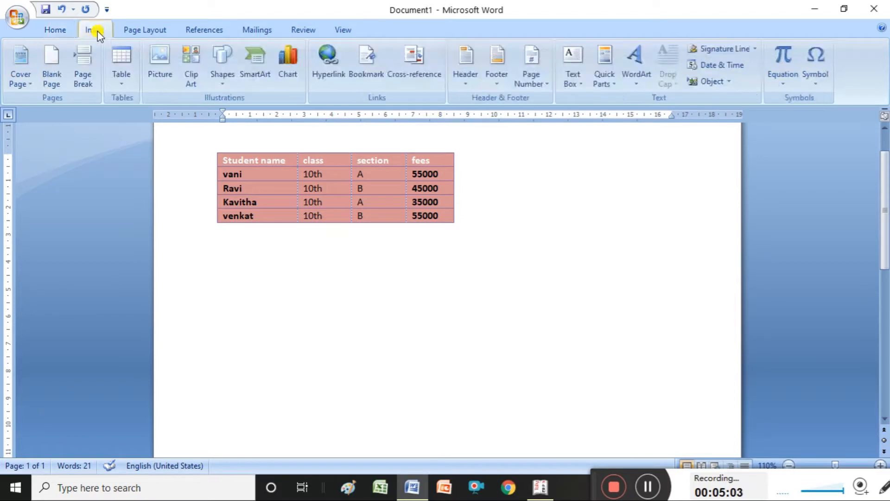
click(120, 82)
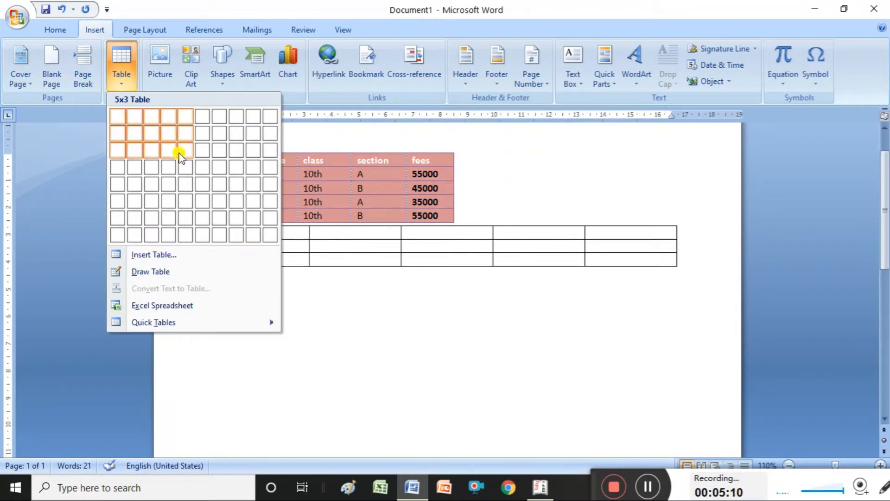
click(178, 179)
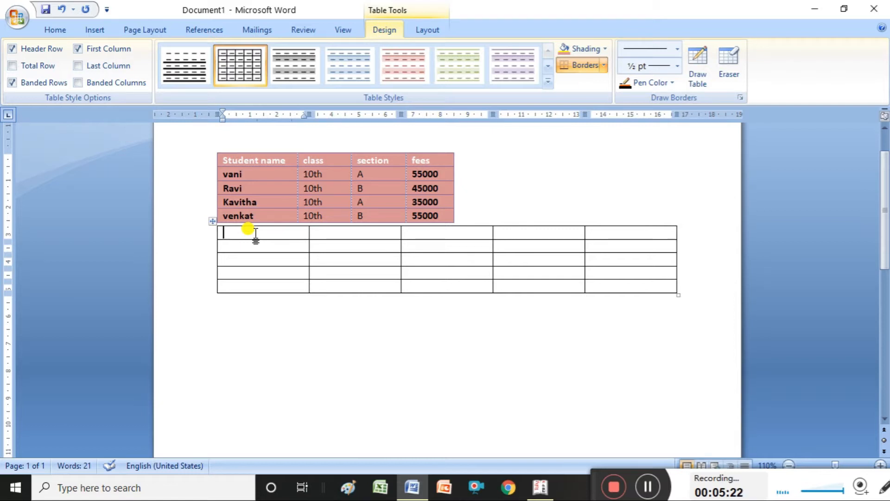
Step: Fill the new table's header row with e.no, E.name, salary, esi and pf
text(e.)
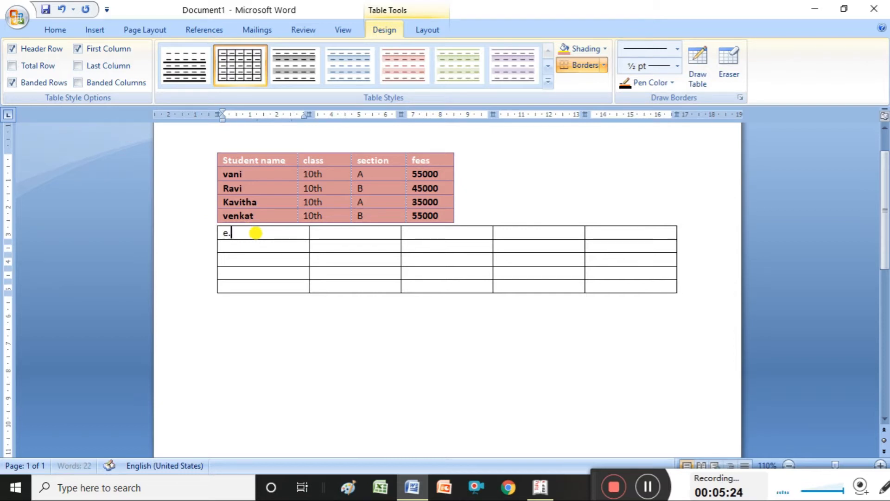
text(no)
click(323, 232)
text(E)
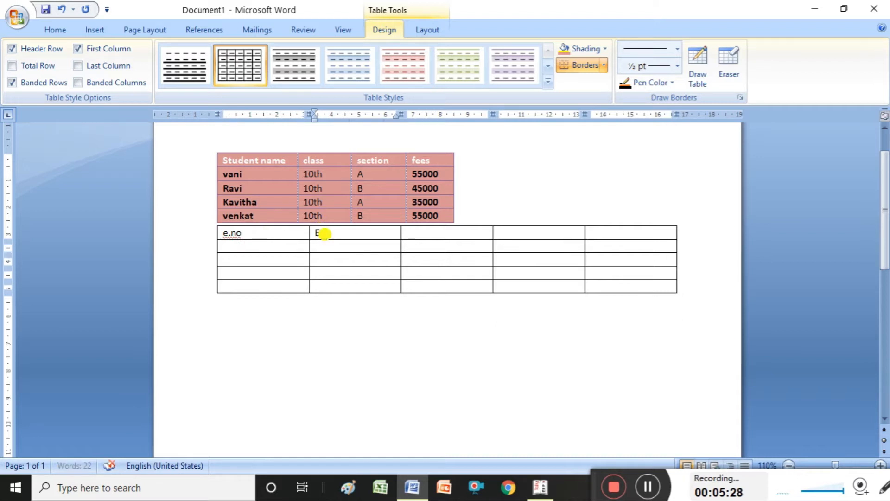
text(.name)
click(435, 234)
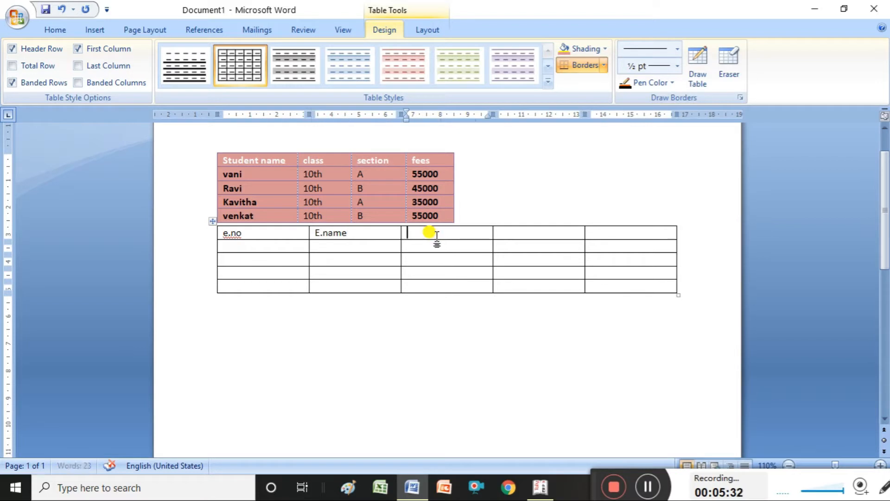
text(salary)
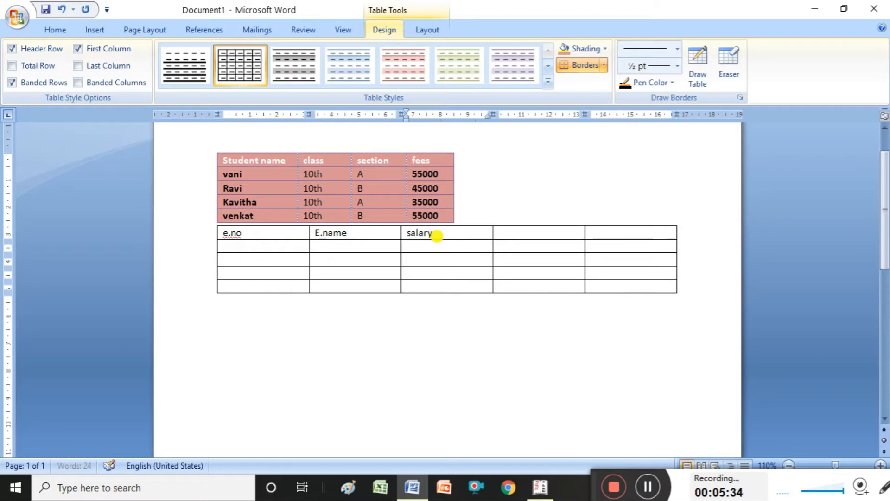
click(521, 234)
text(esi)
click(603, 235)
text(pf)
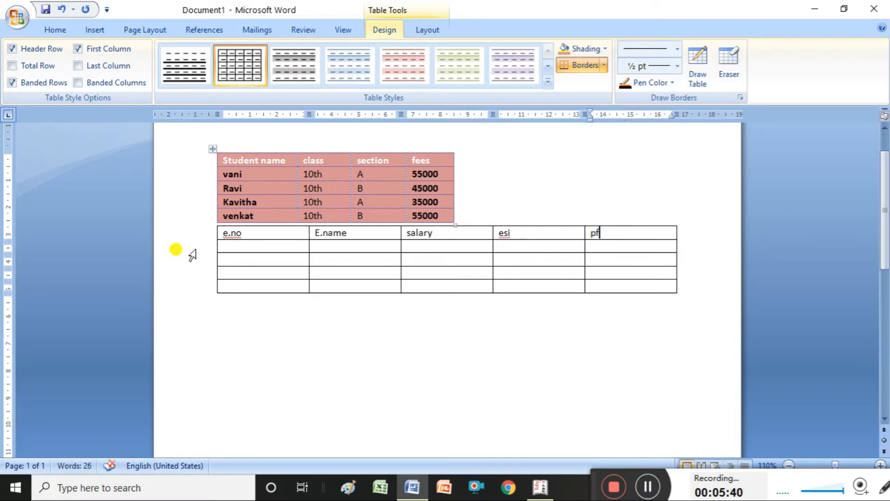
Step: Number the four rows under e.no as 100, 101, 102 and 103
click(240, 248)
text(100)
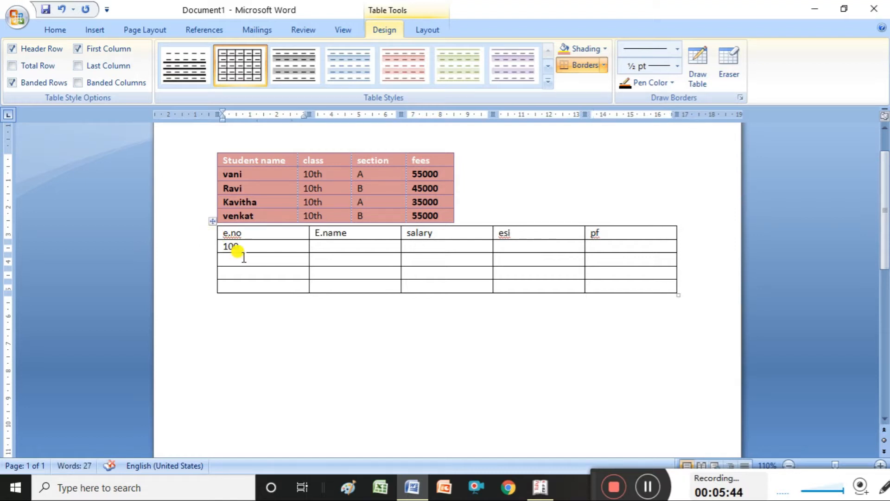
click(243, 258)
text(101)
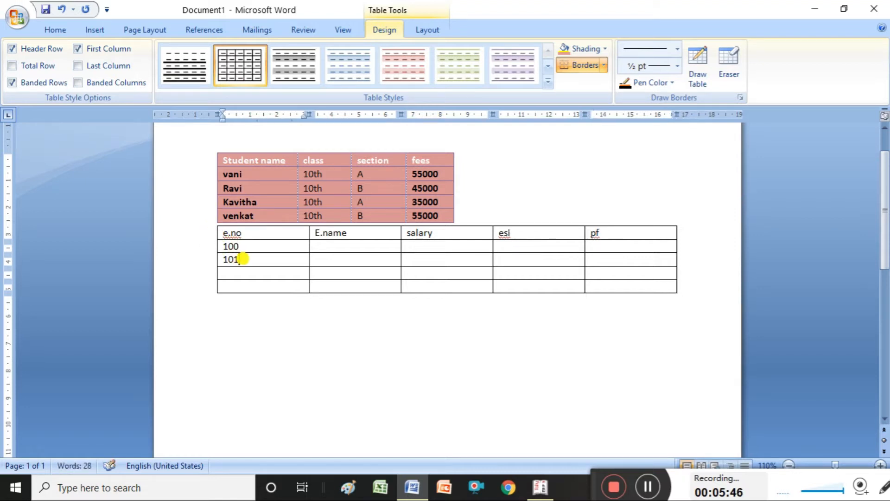
click(244, 274)
text(1)
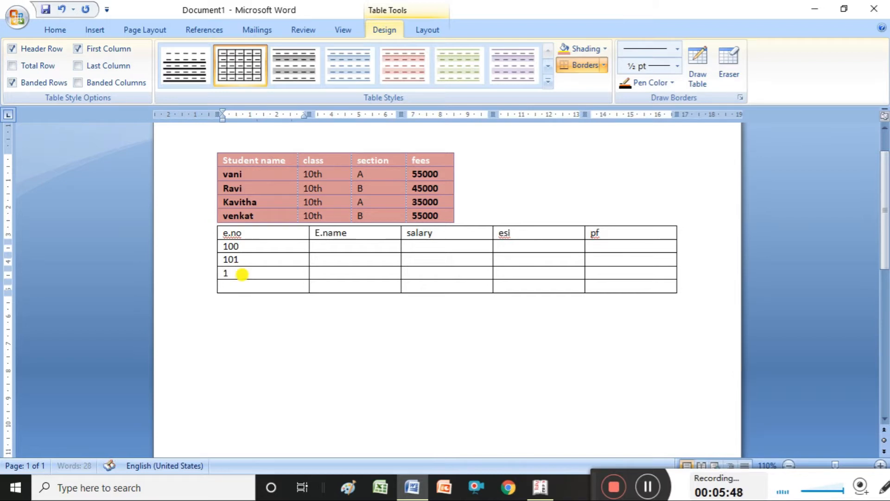
text(02)
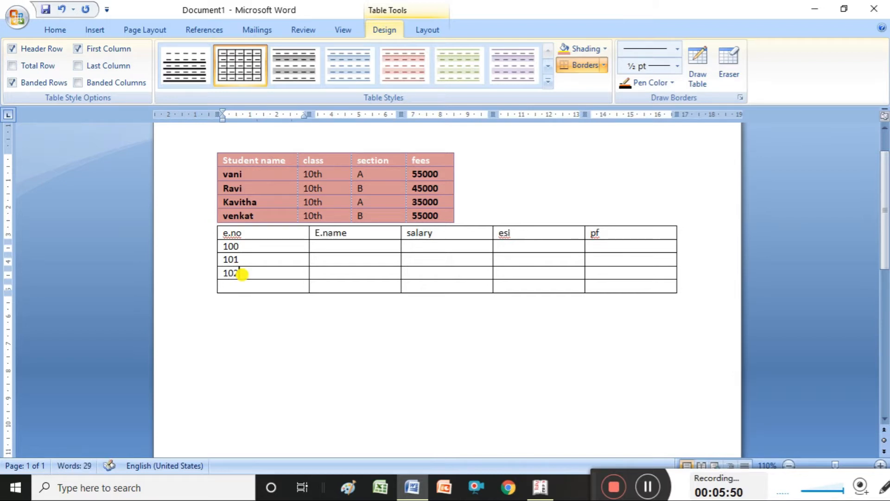
click(240, 285)
text(103)
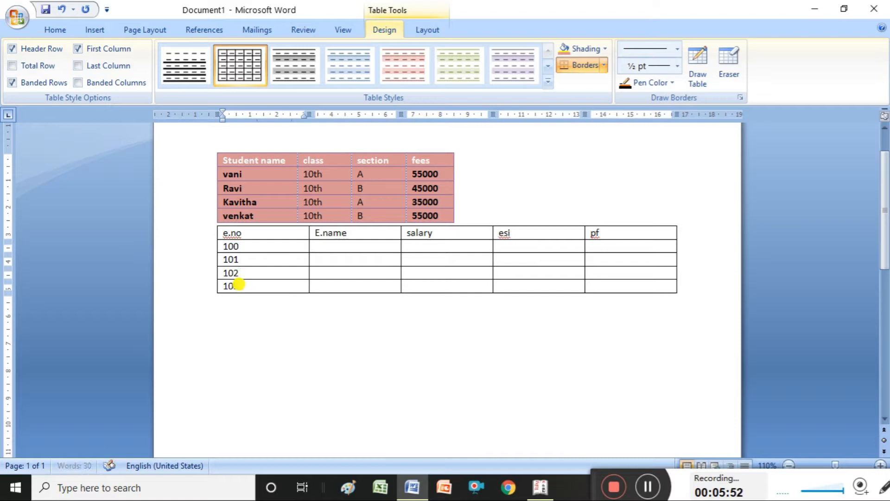
Step: Enter the four employees' first names in the E.name column, one per row
click(345, 247)
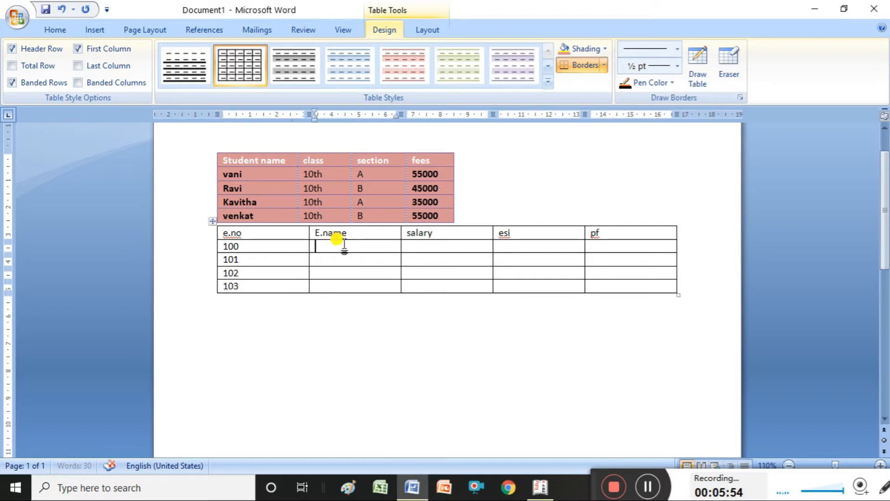
text(asha)
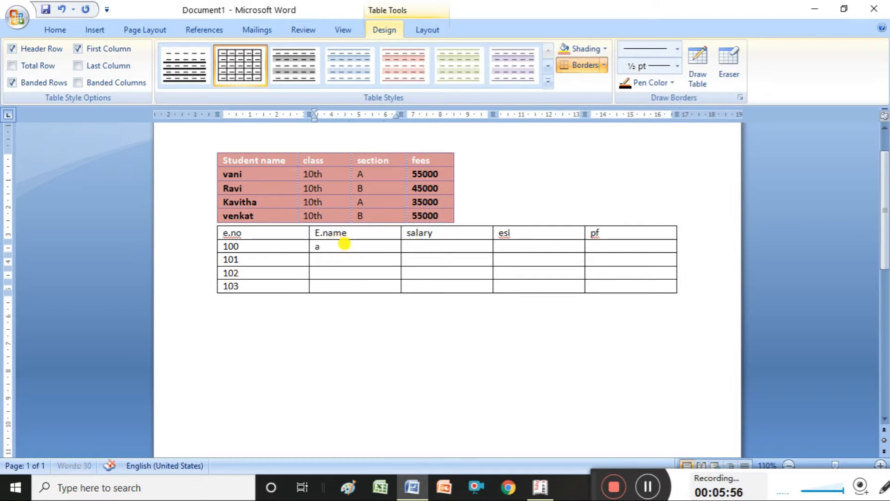
click(327, 259)
text(k)
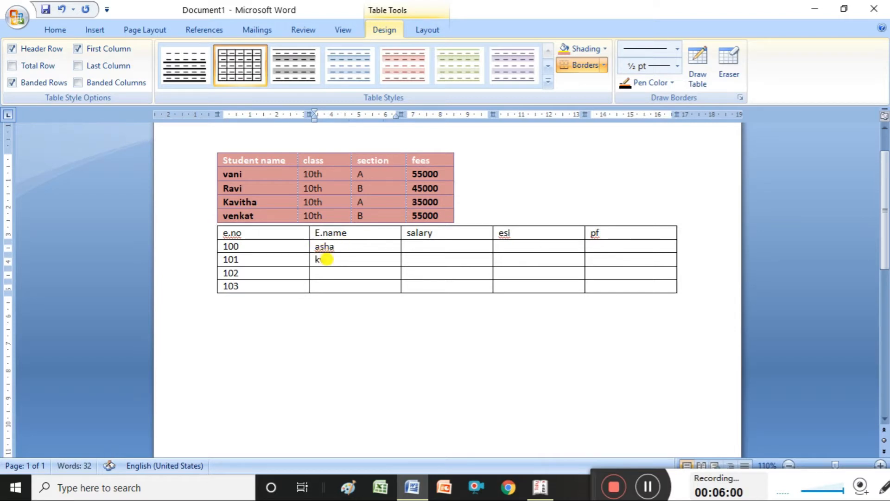
text(vitha)
click(324, 273)
text(vani)
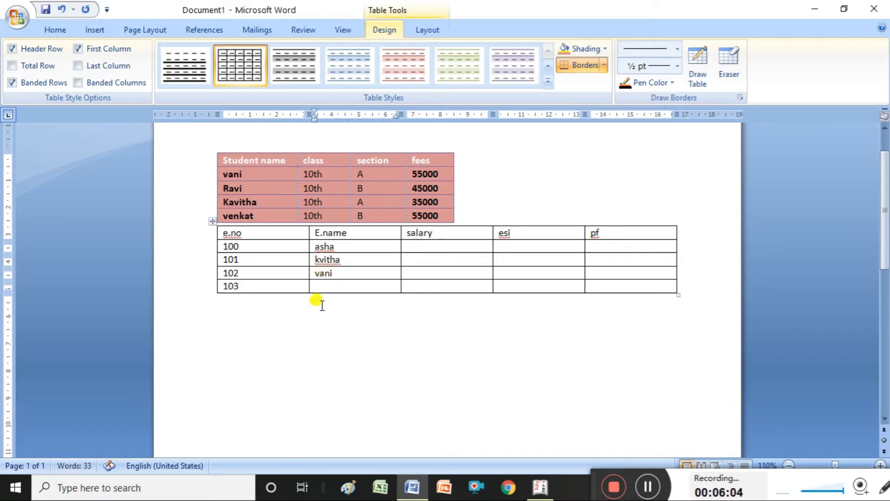
click(323, 285)
text(v)
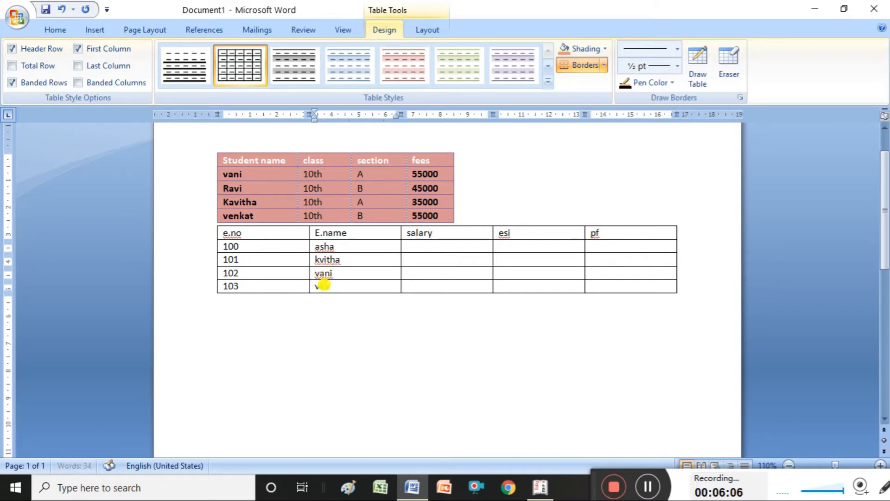
text(eena)
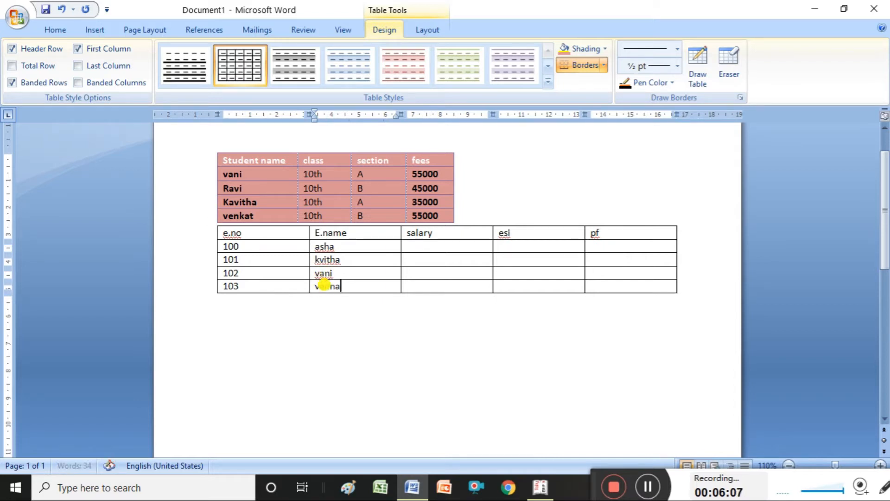
Step: Fill the salary column from the first employee down with 12000, 14000, 13000 and 12000
click(416, 245)
text(12000)
click(414, 260)
text(400)
key(BackSpace)
key(BackSpace)
key(BackSpace)
key(BackSpace)
text(14000)
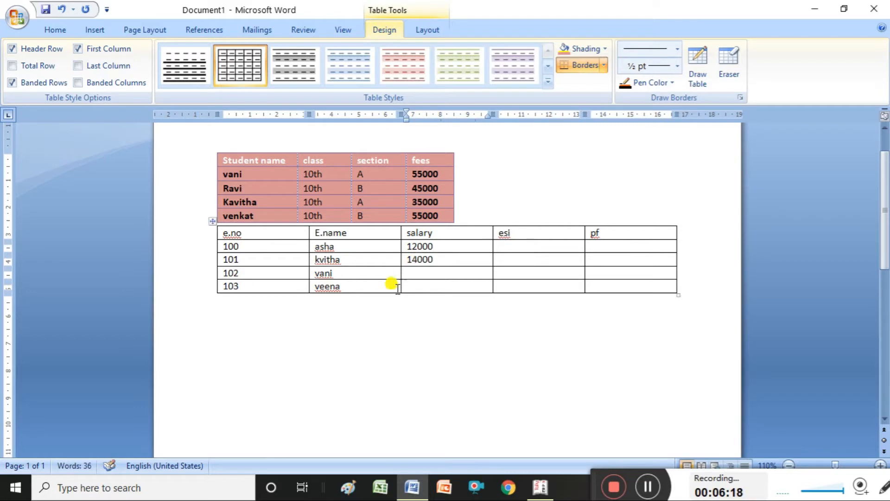
click(415, 273)
text(13000)
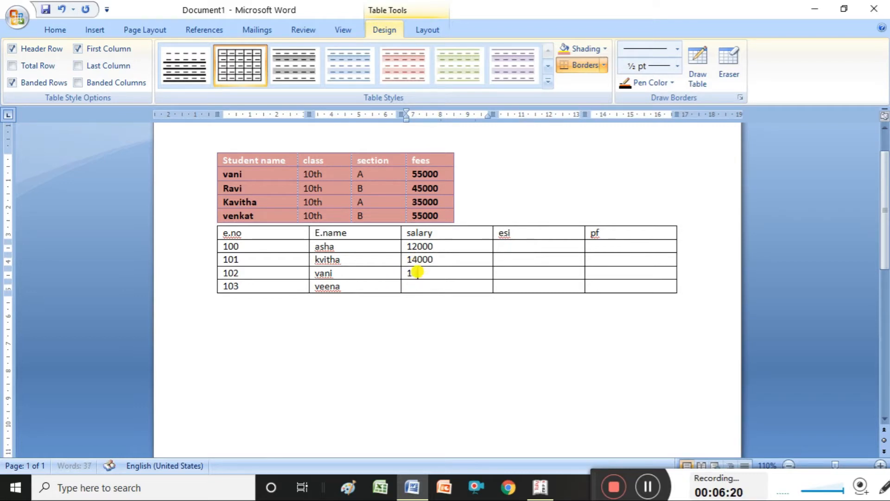
click(413, 285)
text(1500)
text(0)
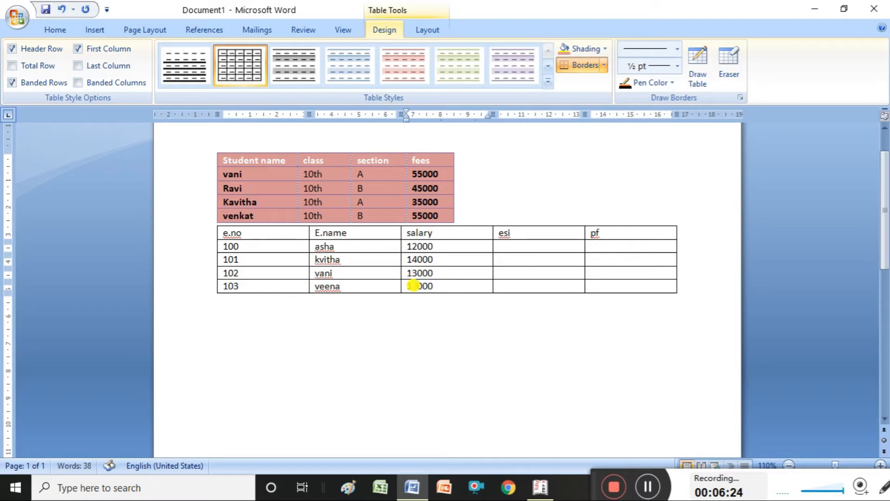
Step: Fill the esi column from the first employee down with 1200, 1400, 500 and 700
click(510, 243)
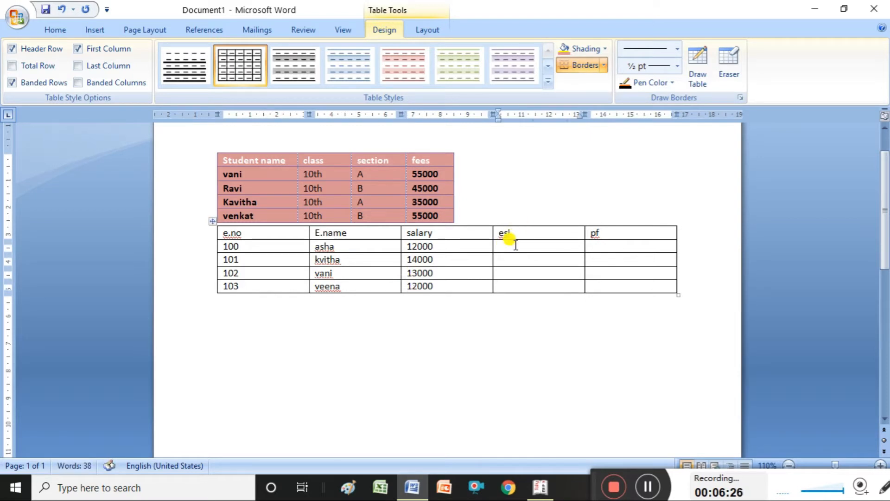
text(120)
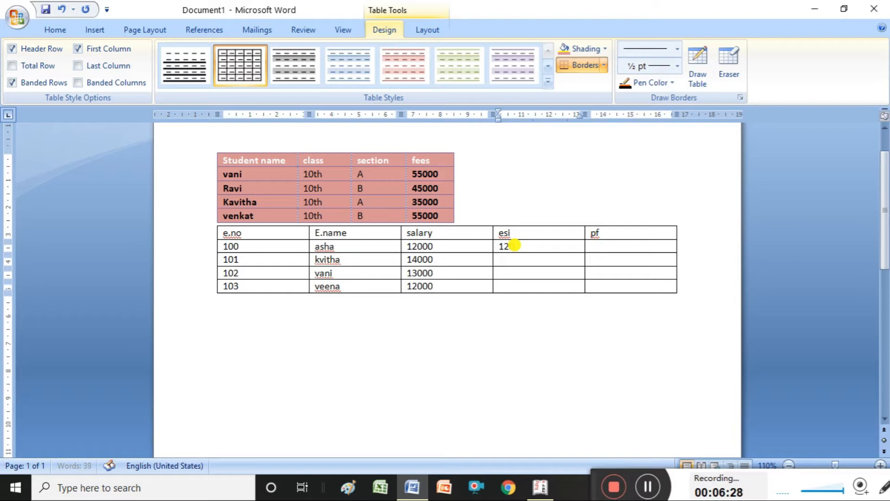
text(0)
click(518, 260)
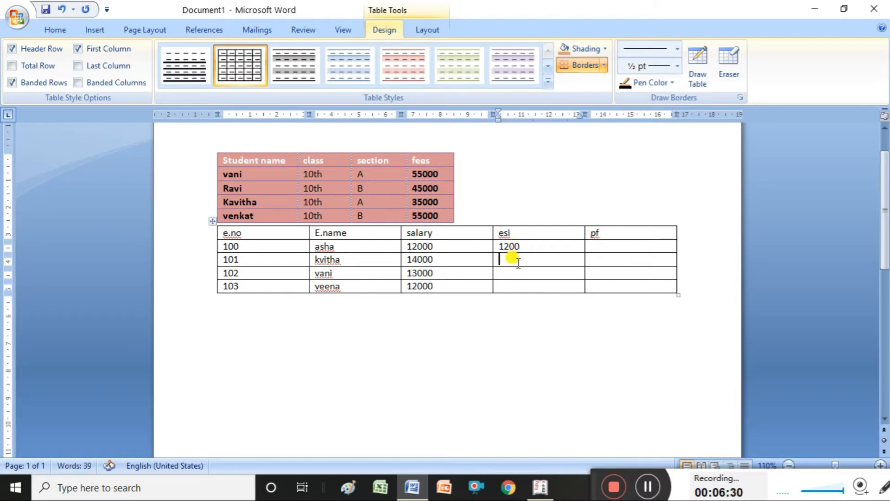
text(1400)
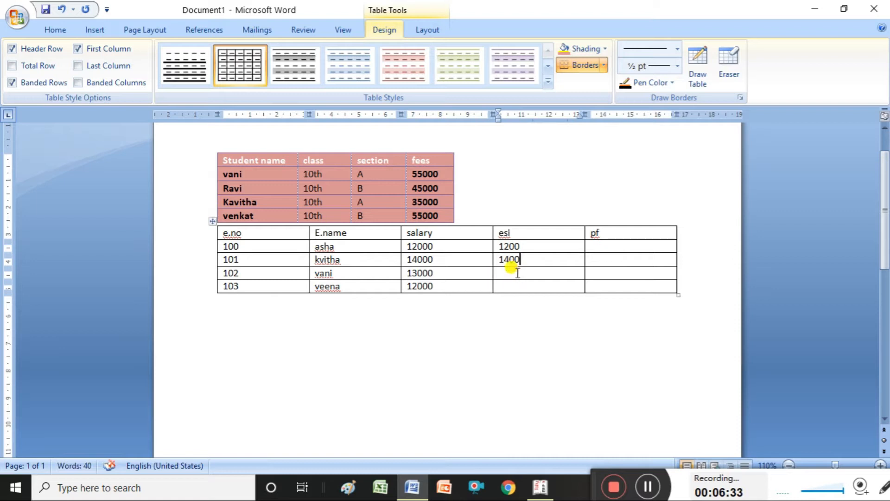
click(517, 272)
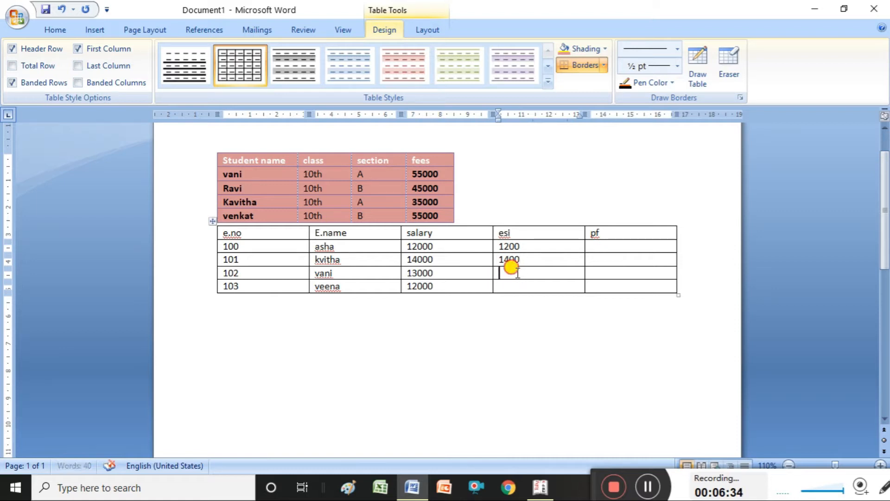
text(500)
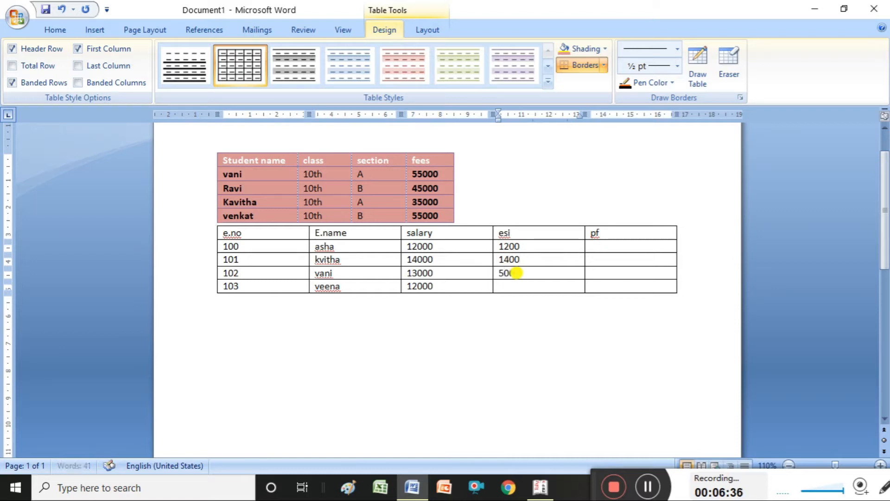
click(504, 285)
text(70)
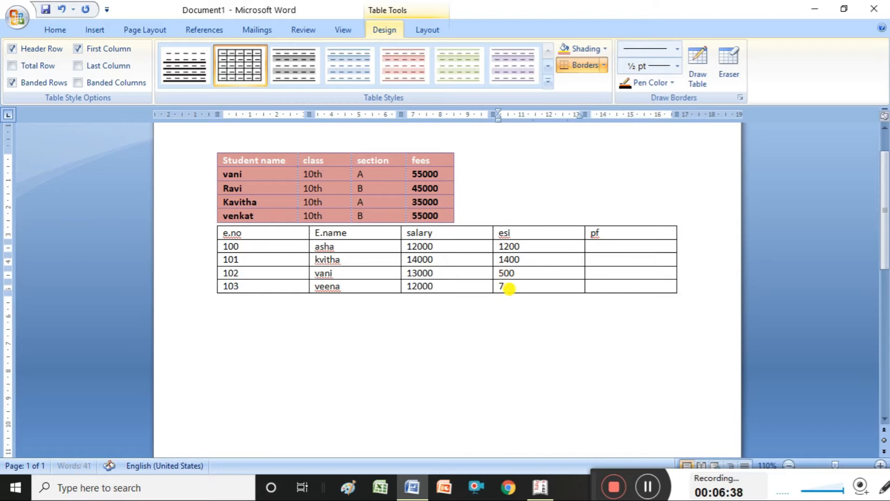
text(0)
Step: Fill the pf column from the first employee down with 1300, 1500, 1200 and 1000
click(605, 244)
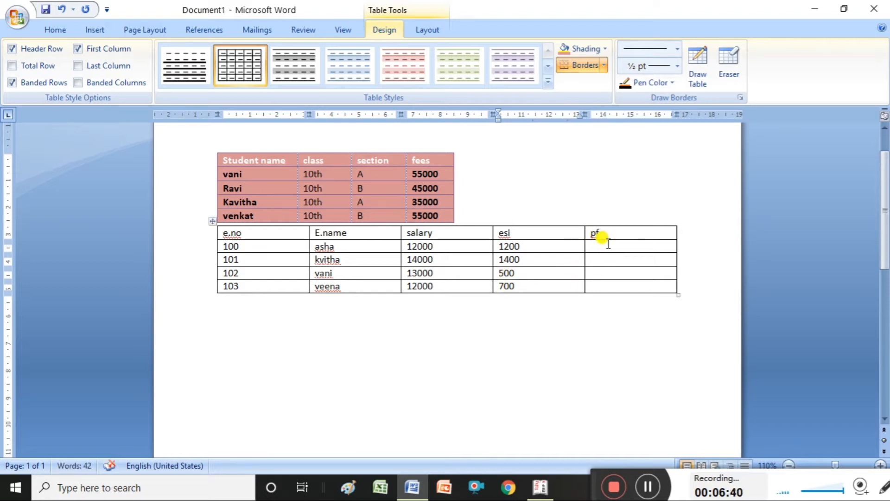
text(1300)
click(606, 259)
text(1300)
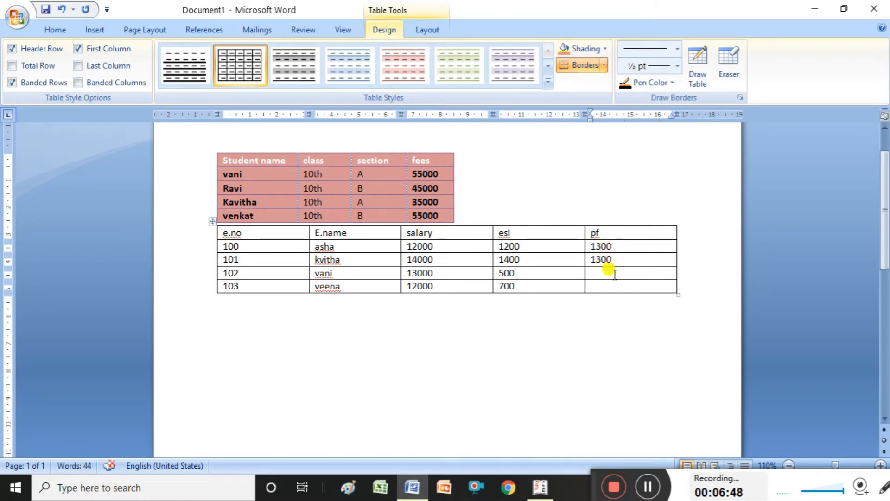
key(BackSpace)
key(BackSpace)
key(BackSpace)
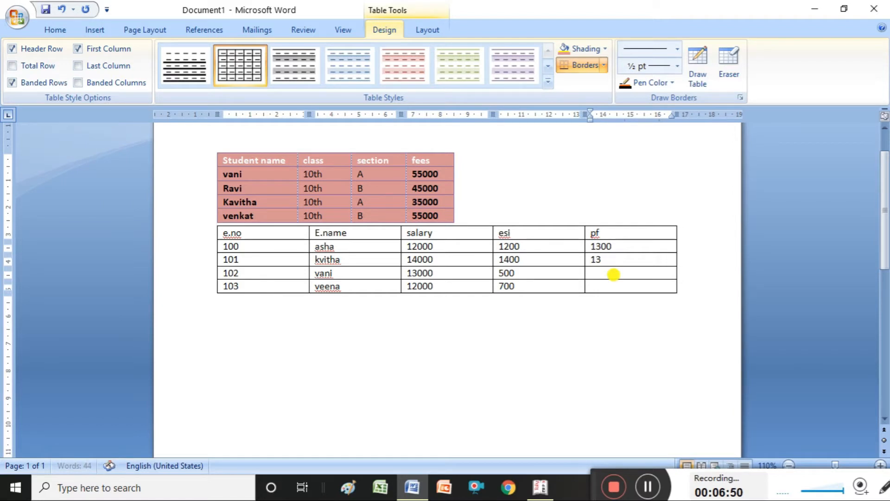
text(500)
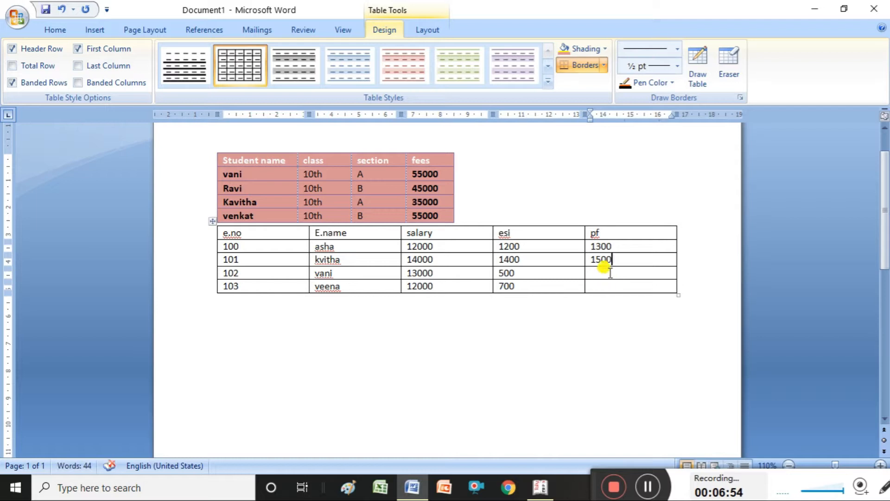
click(610, 272)
text(1200)
click(606, 286)
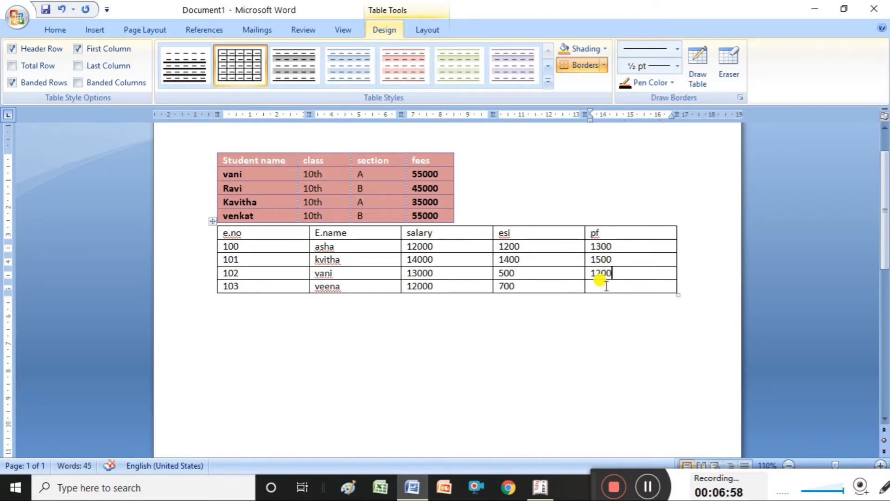
text(1000)
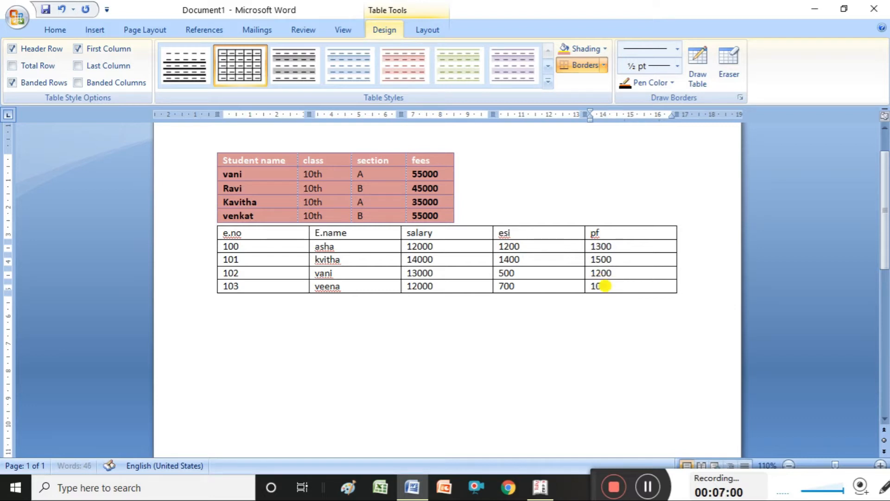
click(558, 306)
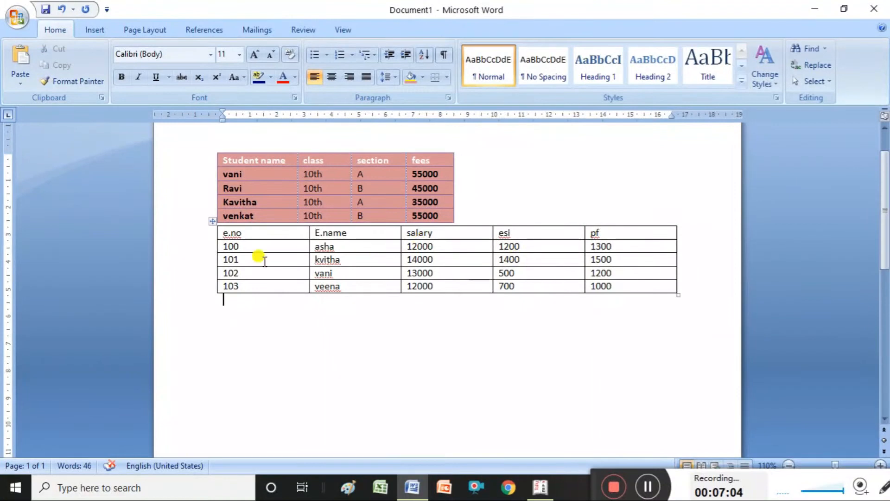
Step: Apply the green table style with a solid green header and light green banded rows to the employee table
click(249, 235)
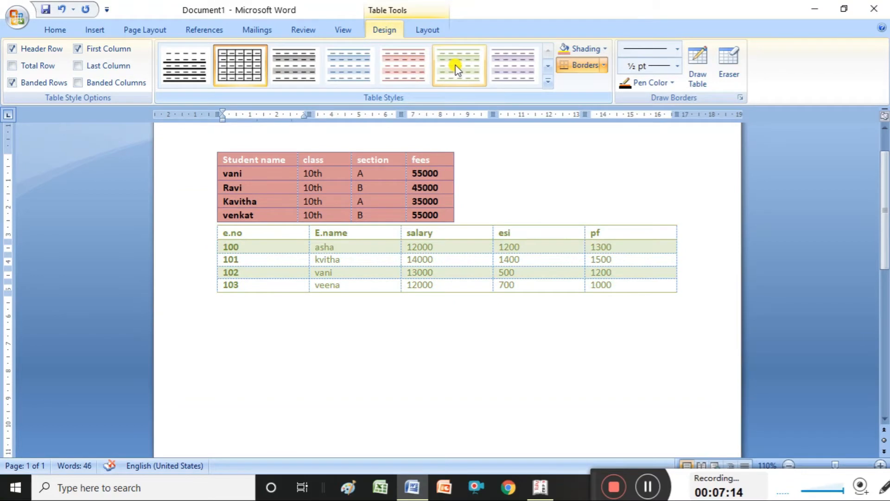
click(549, 67)
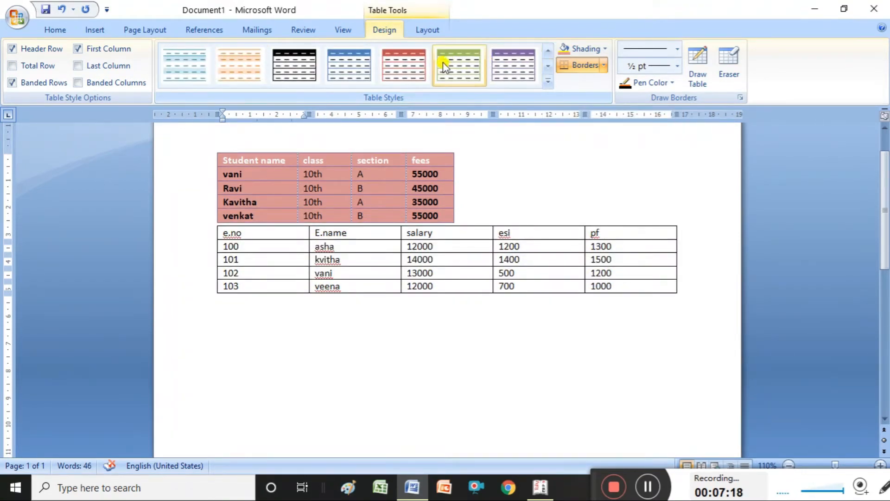
click(419, 67)
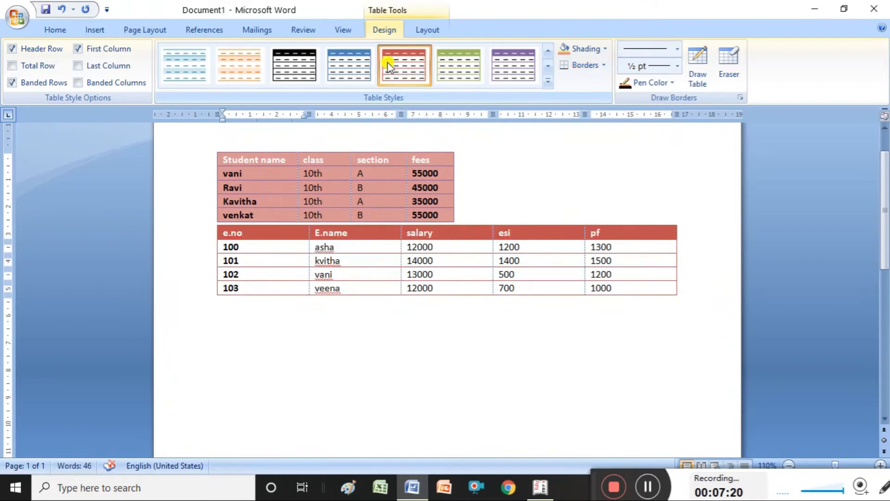
click(465, 63)
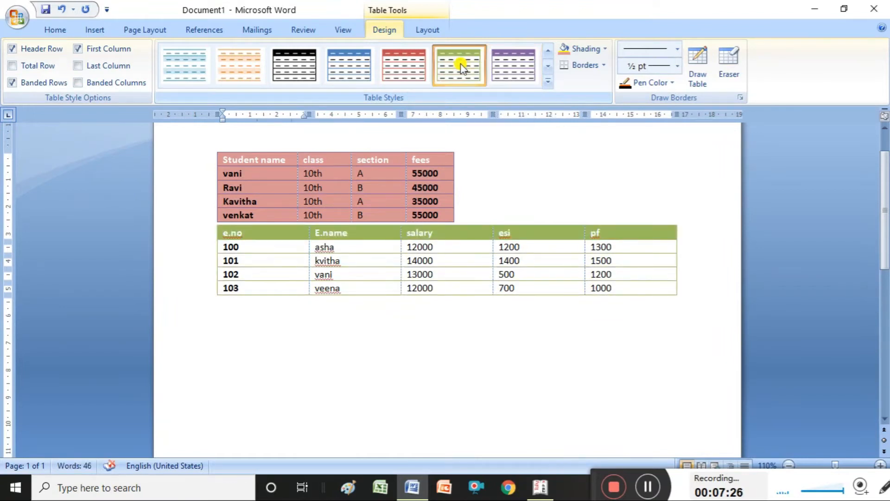
click(548, 66)
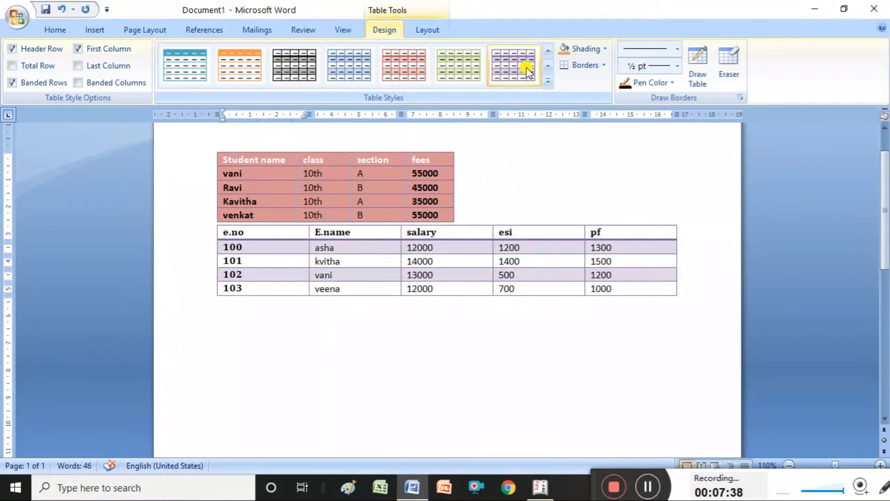
click(549, 66)
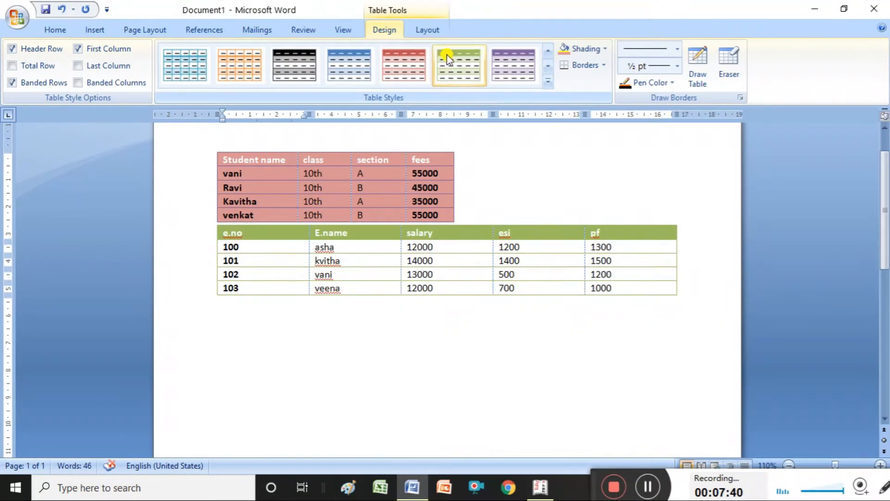
click(468, 66)
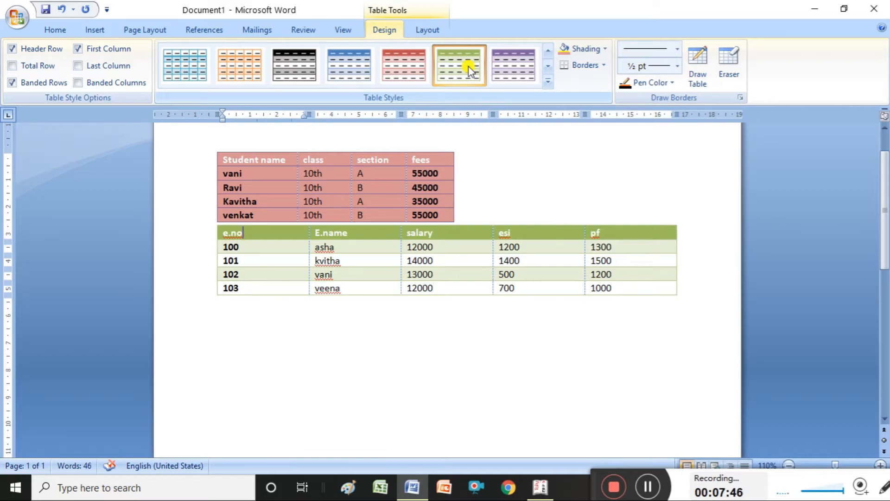
Step: Insert a blank row directly below the employee table's header row, and delete it again
right_click(478, 230)
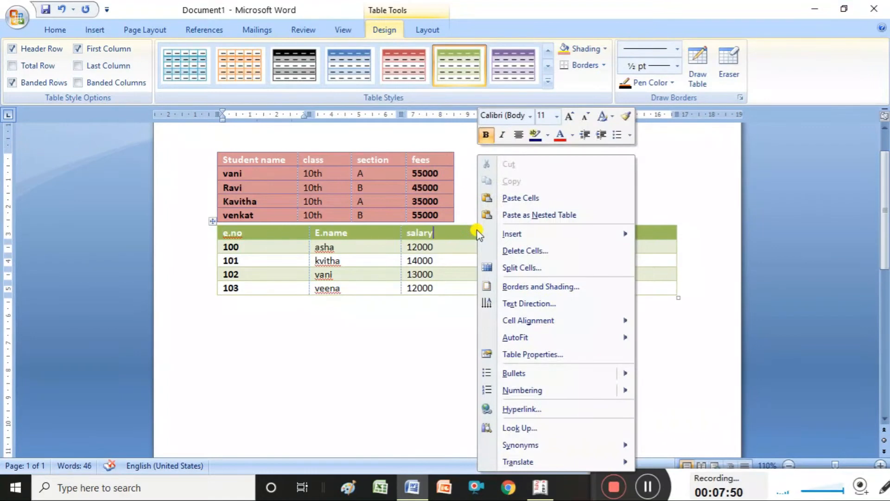
mouse_move(510, 238)
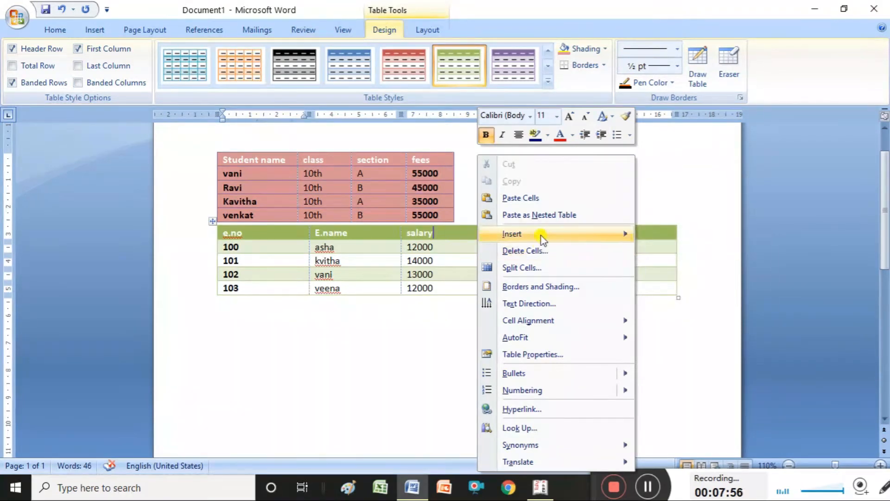
click(543, 238)
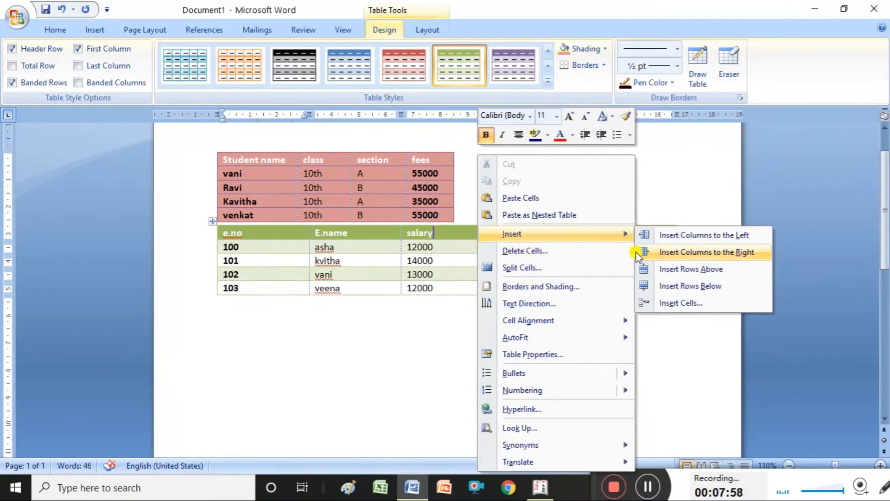
click(665, 288)
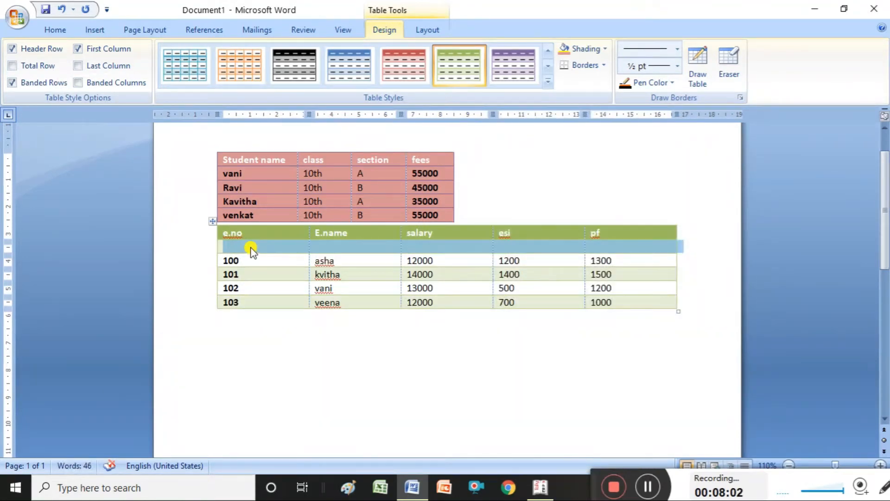
right_click(286, 249)
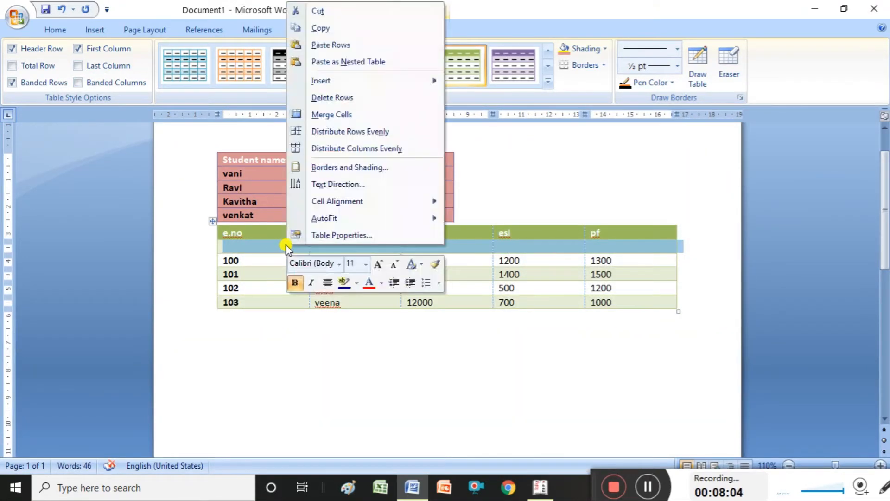
click(365, 97)
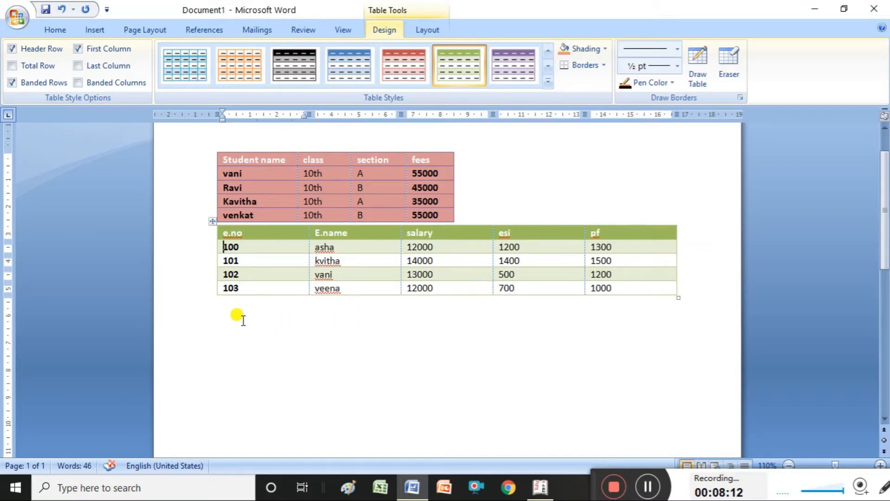
Step: Add two blank rows at the end of the employee table, below the row for employee 103
click(232, 305)
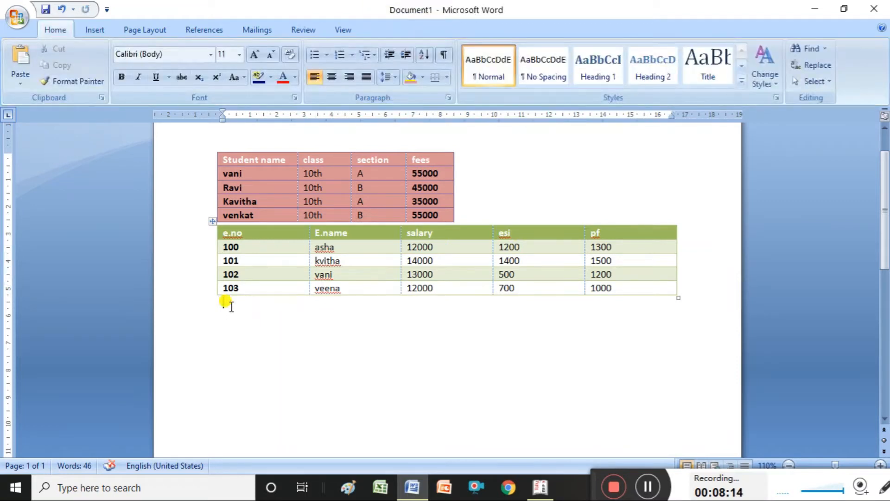
right_click(229, 297)
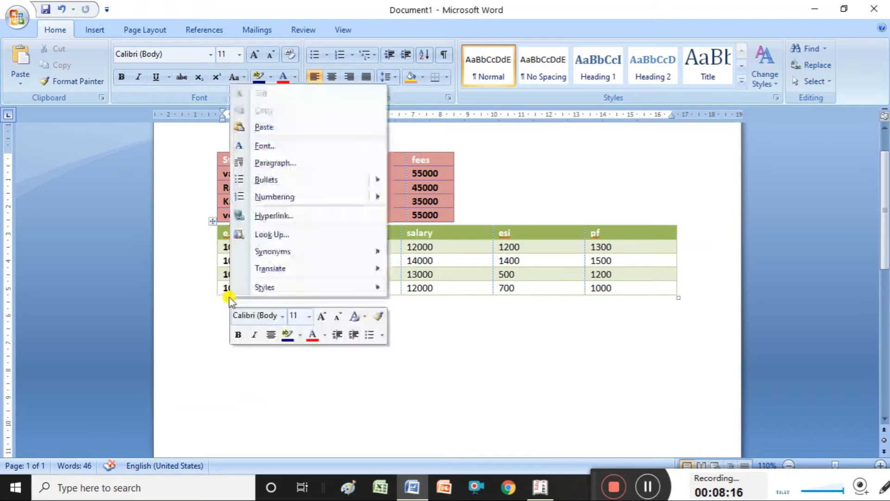
click(226, 288)
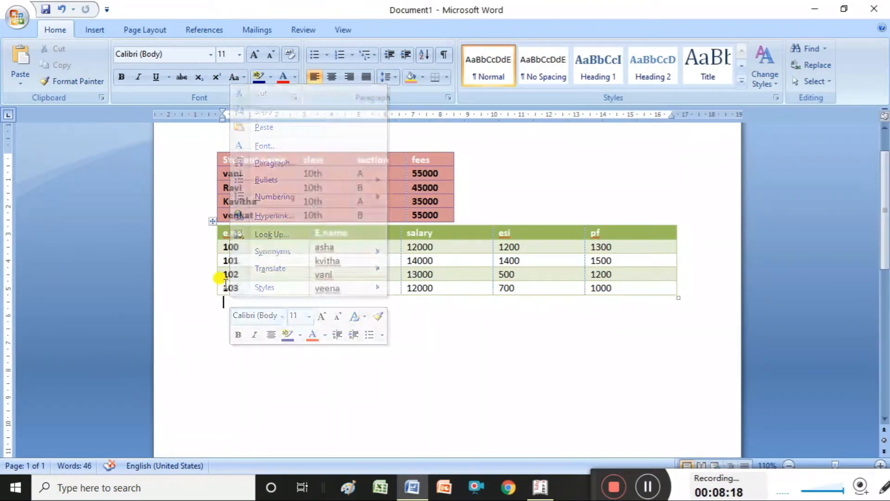
right_click(226, 284)
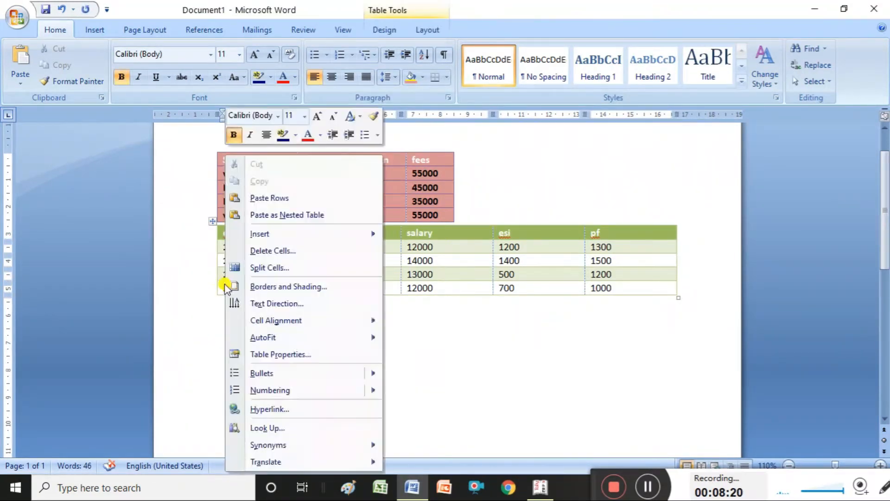
mouse_move(268, 239)
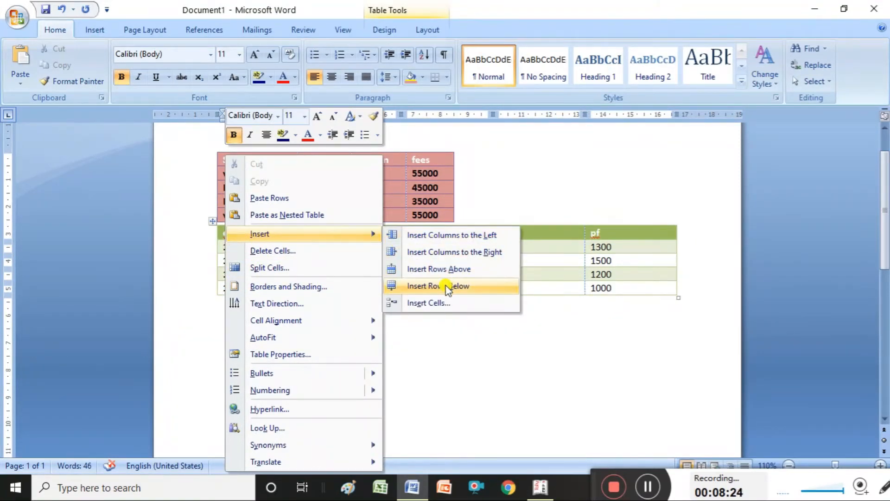
click(447, 287)
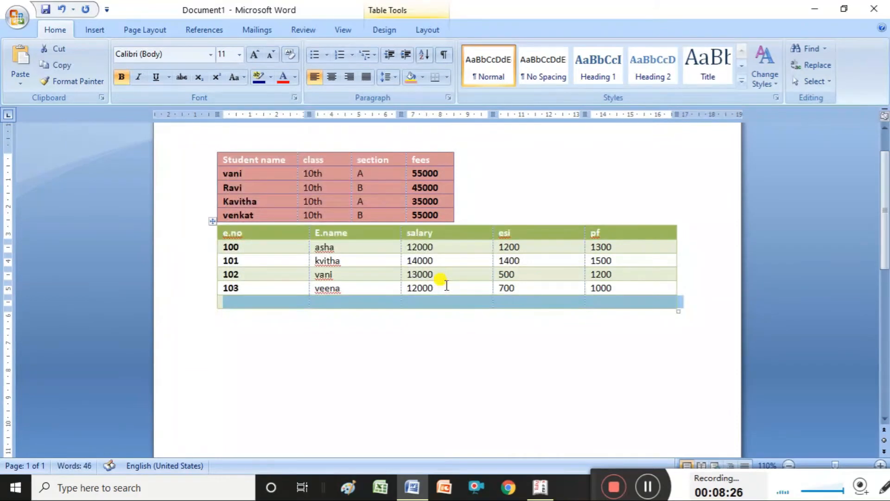
right_click(283, 304)
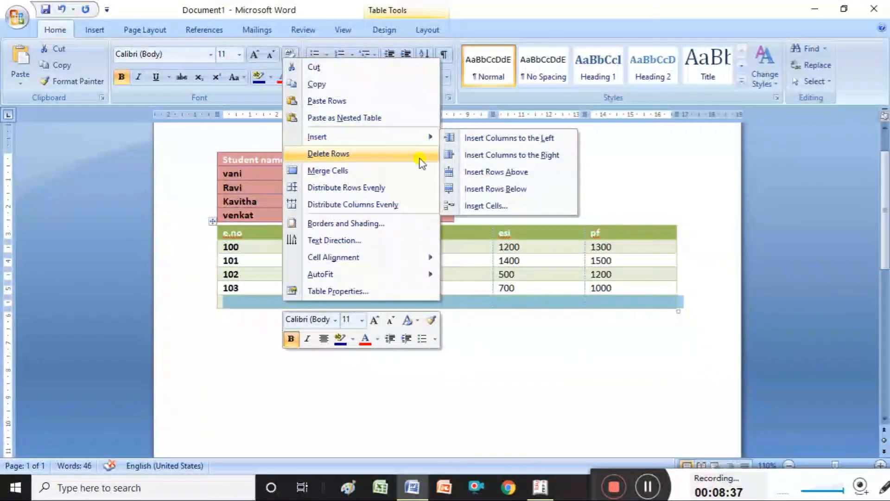
click(497, 189)
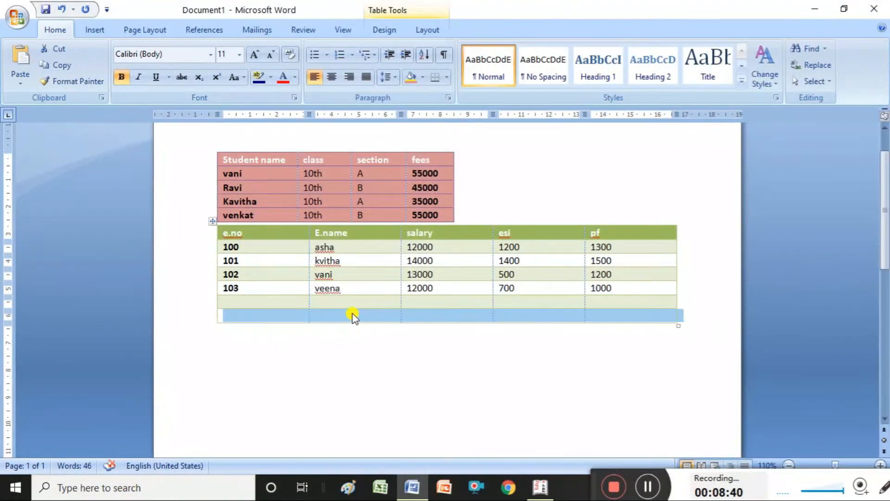
Step: Insert a blank column to the right of the pf column in the employee table
click(683, 234)
right_click(684, 235)
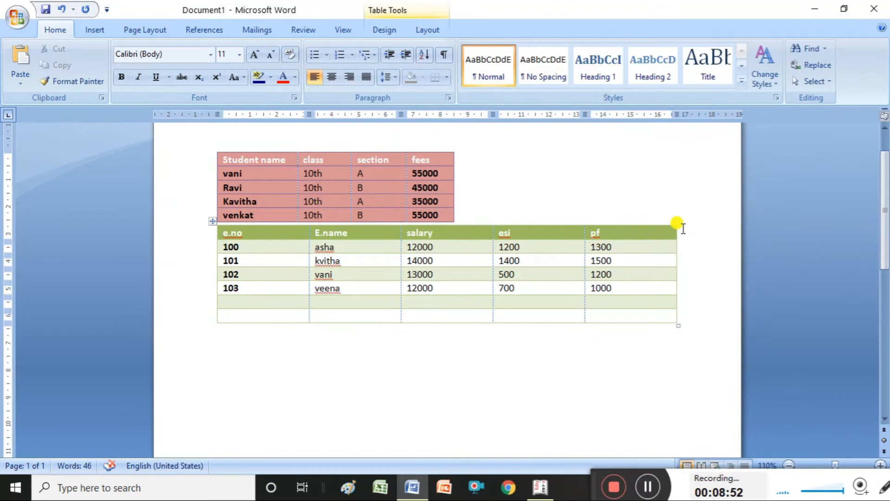
right_click(683, 234)
mouse_move(720, 232)
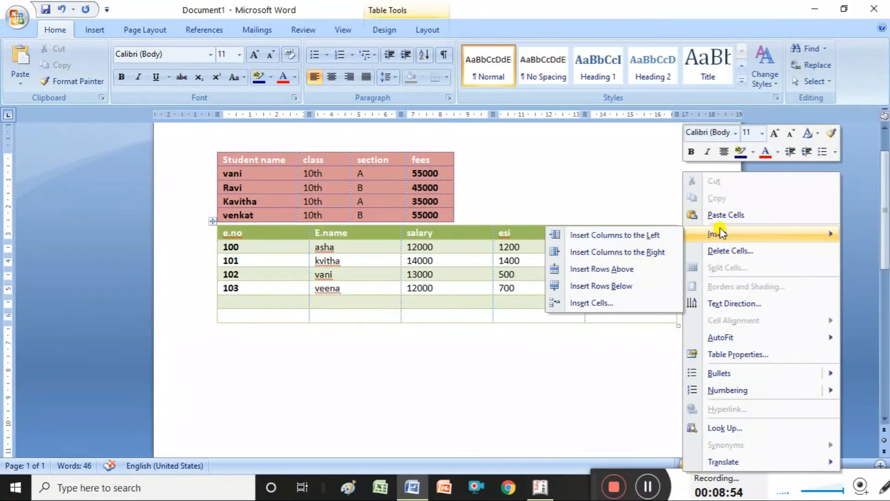
click(652, 253)
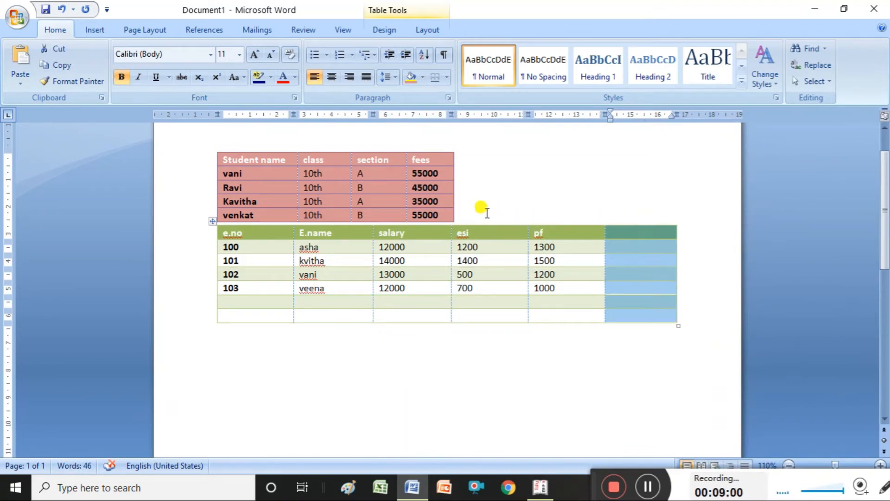
Step: Insert a blank row above the e.no header row of the employee table
click(269, 226)
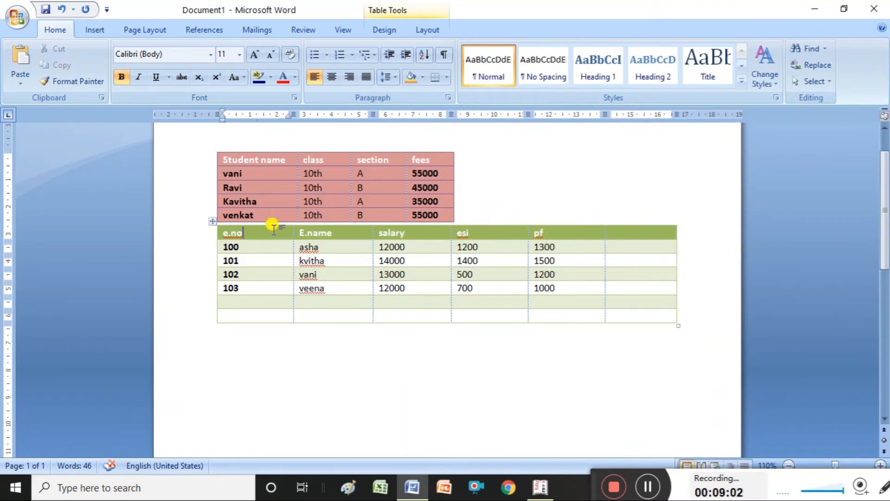
right_click(275, 232)
mouse_move(309, 234)
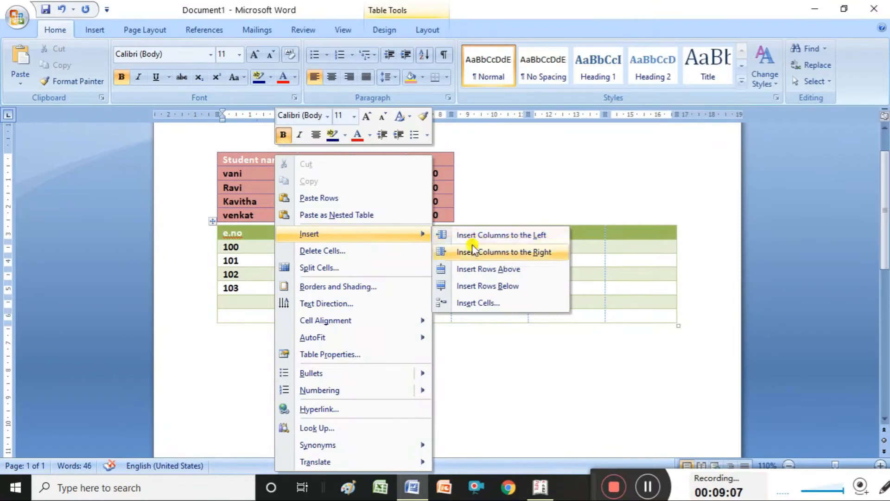
click(481, 269)
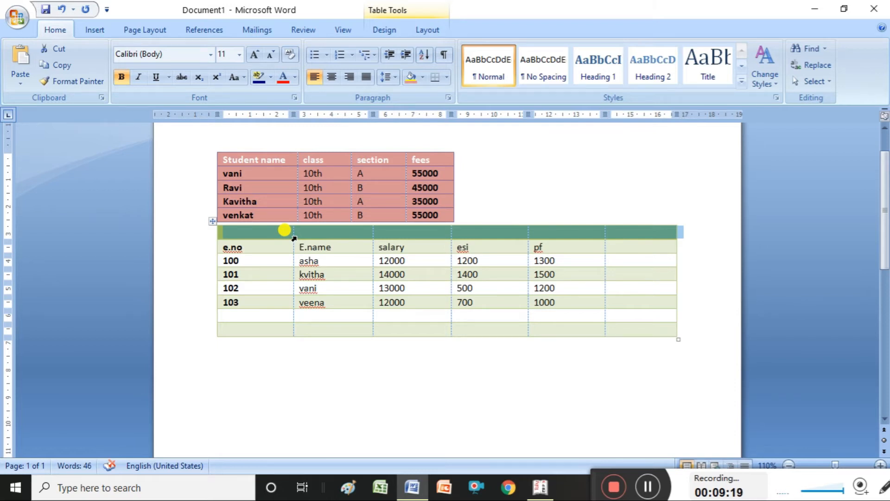
Step: Delete the blank row above the e.no header row of the employee table
right_click(233, 234)
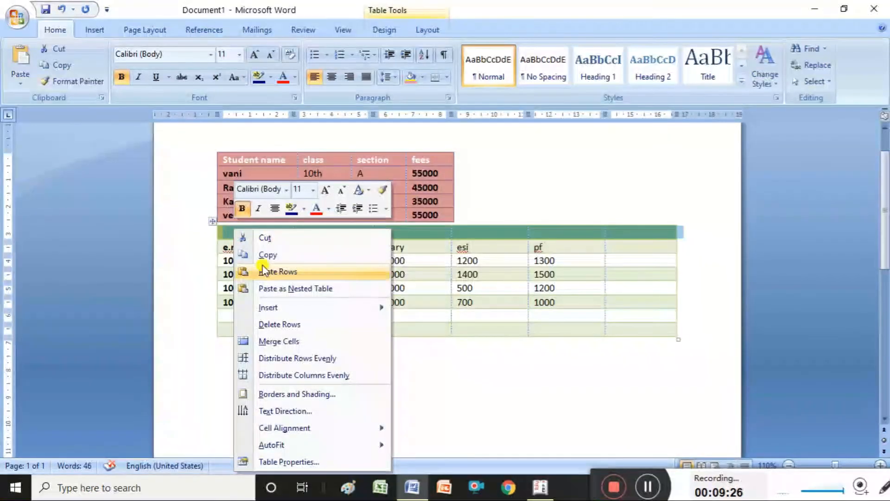
click(270, 324)
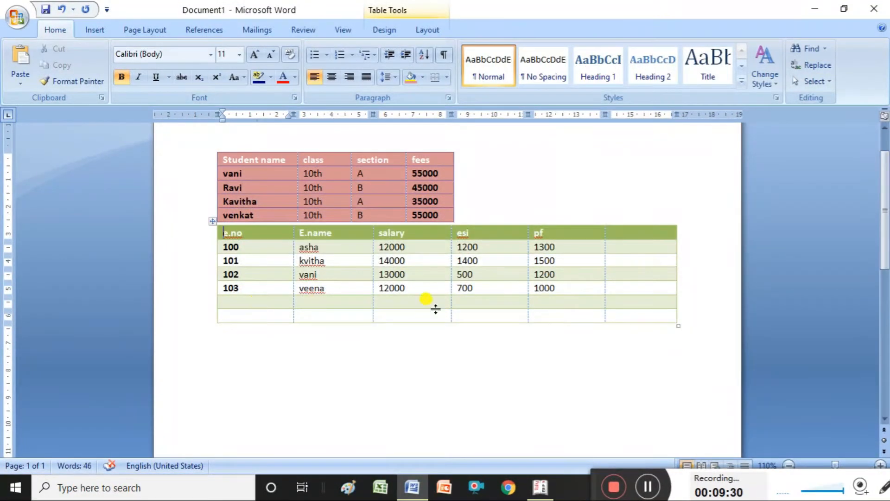
right_click(619, 234)
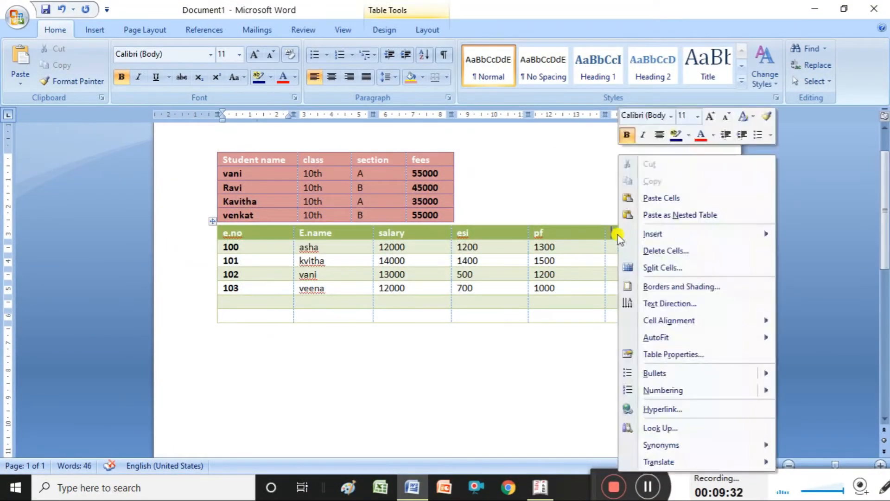
mouse_move(654, 233)
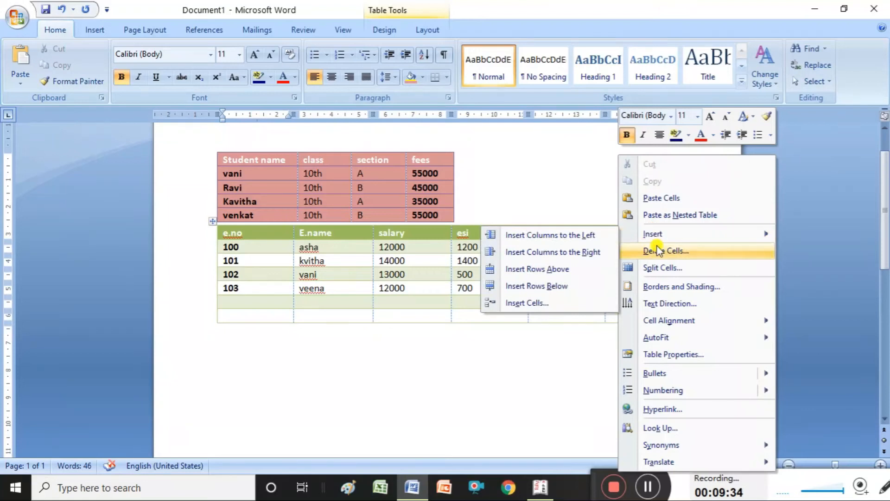
click(652, 250)
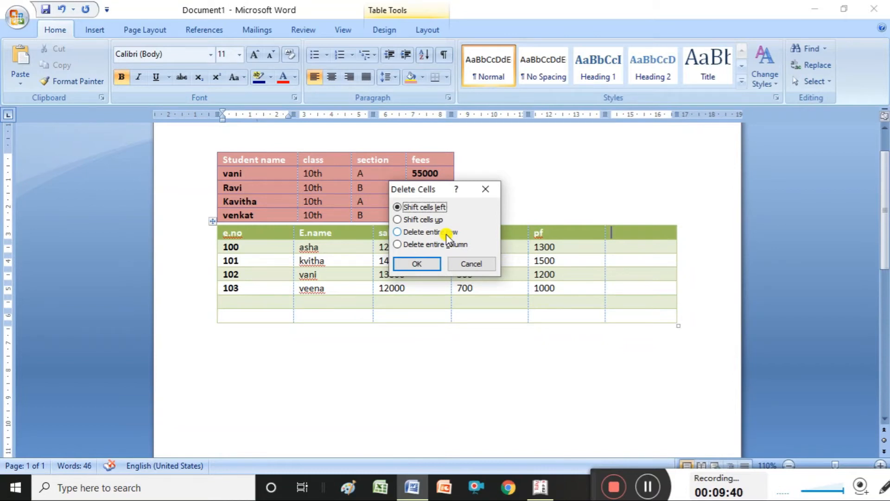
click(470, 264)
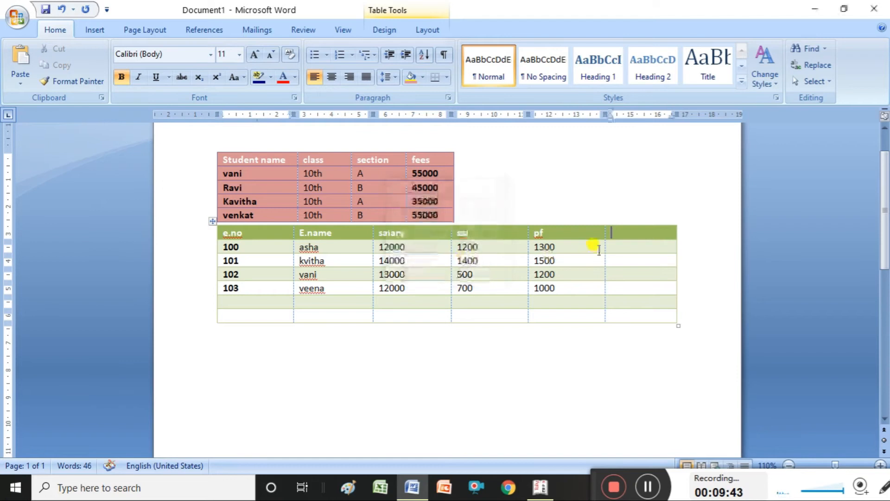
Step: Delete the entire blank column to the right of the pf column in the employee table
click(626, 223)
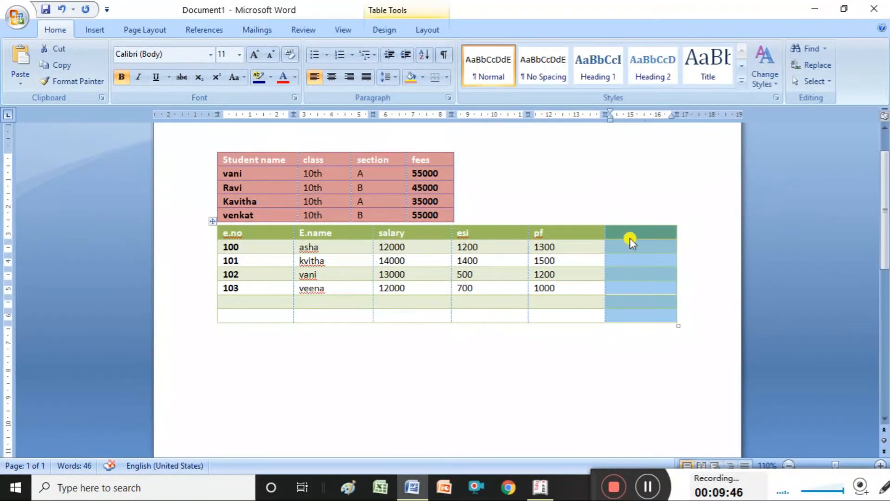
right_click(630, 238)
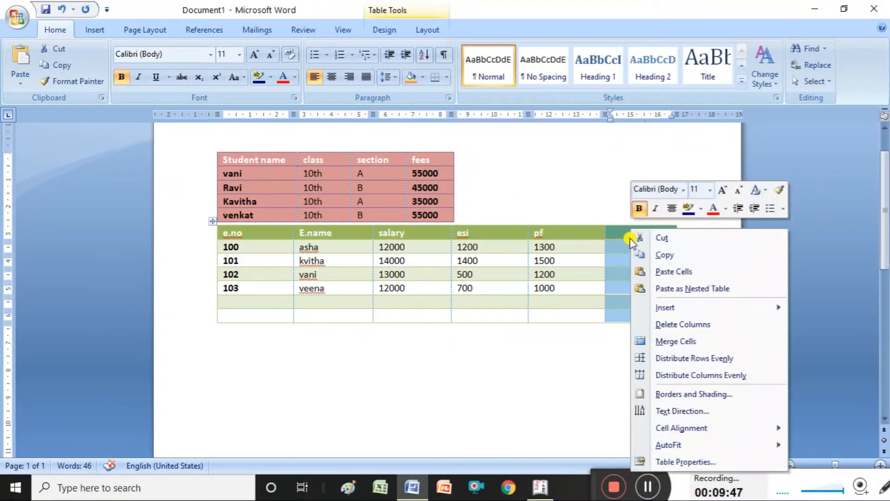
click(686, 324)
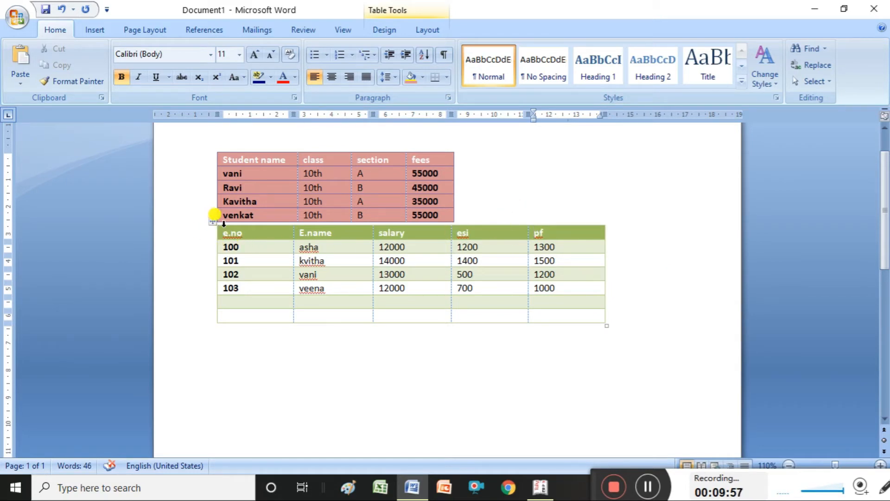
Step: Select everything in the document and delete both tables to leave a blank page
key(Down)
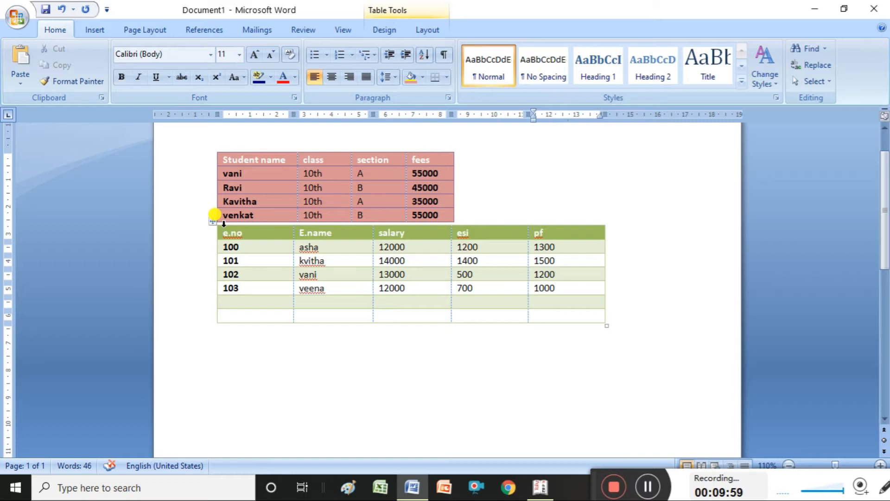
click(830, 84)
click(812, 100)
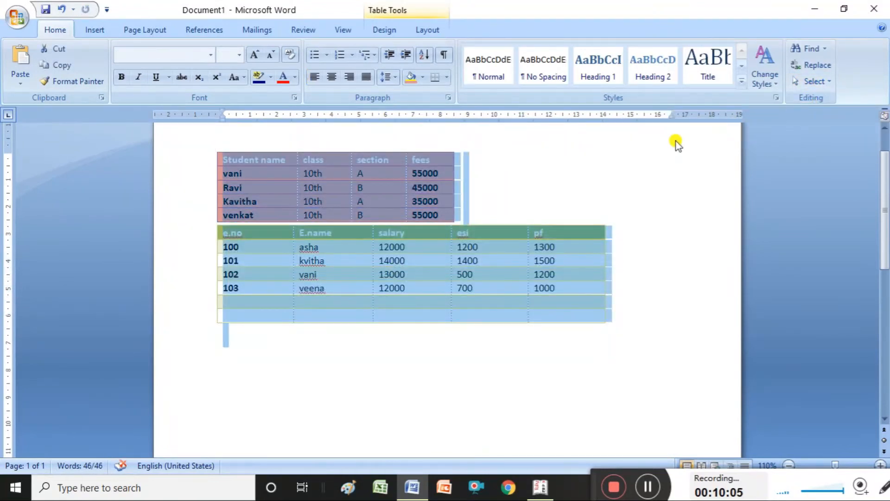
key(Delete)
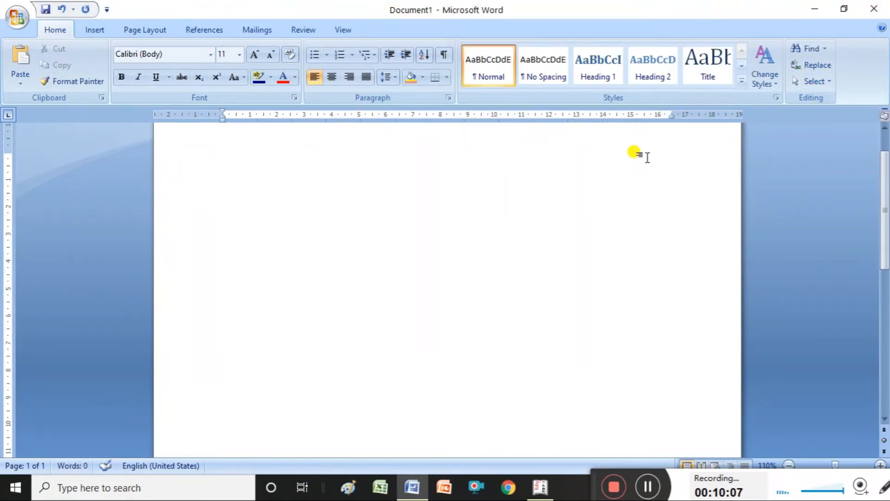
Step: Insert a new table with 6 columns and 6 rows on the blank page
click(99, 32)
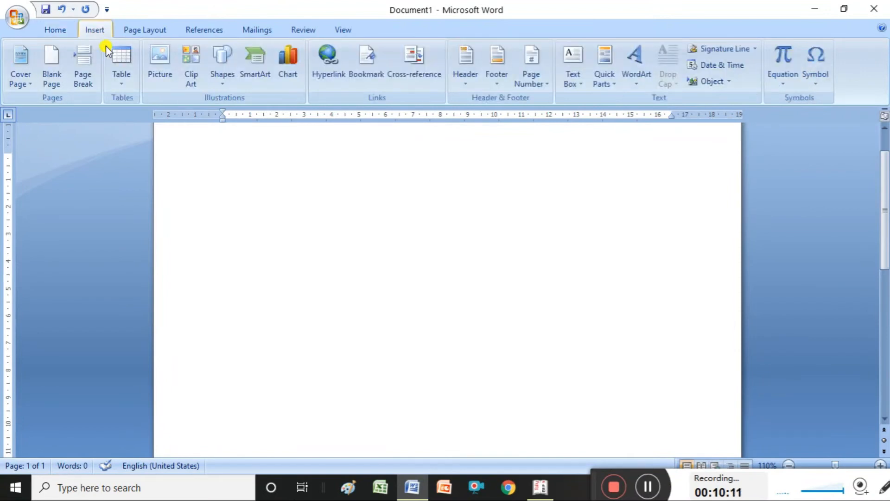
click(124, 82)
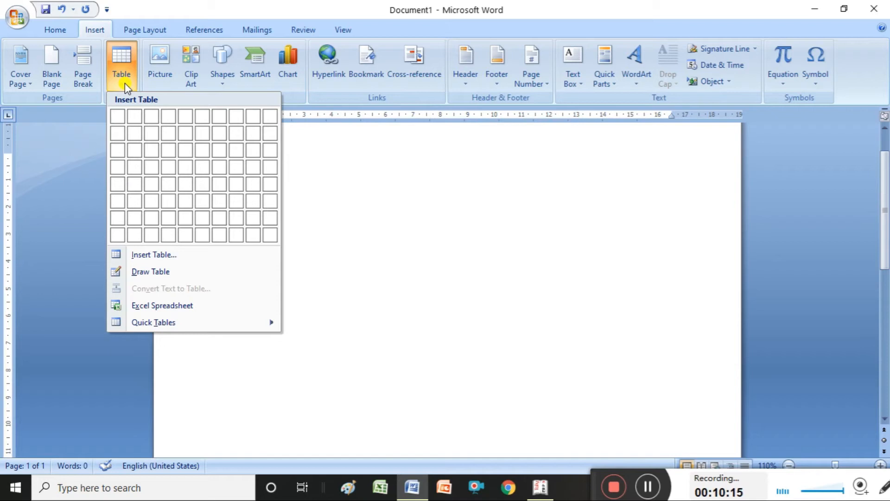
click(150, 256)
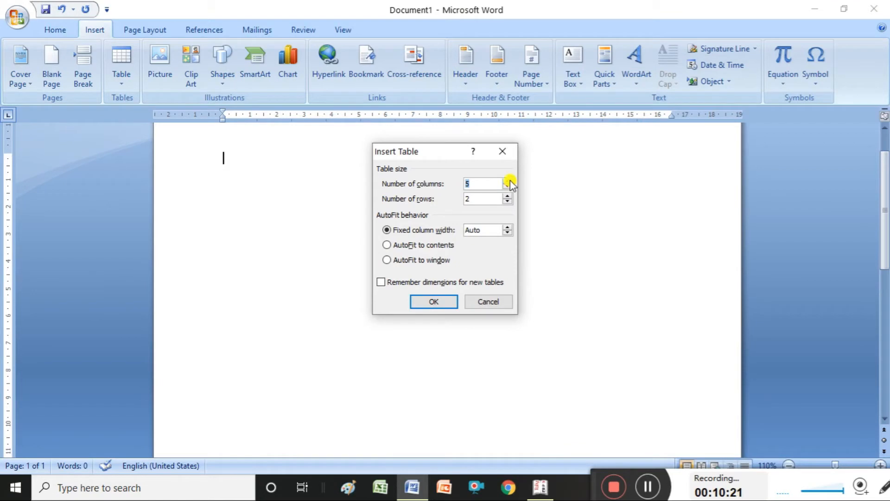
click(508, 181)
click(507, 181)
click(508, 181)
click(507, 181)
click(508, 187)
click(508, 186)
click(508, 186)
click(508, 186)
click(508, 187)
click(508, 186)
click(507, 197)
click(507, 197)
click(440, 302)
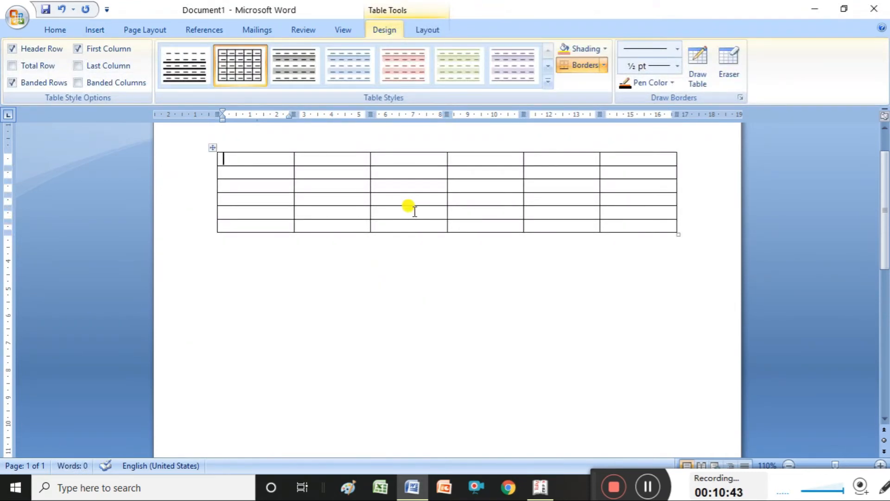
Step: Apply the light red banded table style and shade the first header cell yellow
click(414, 66)
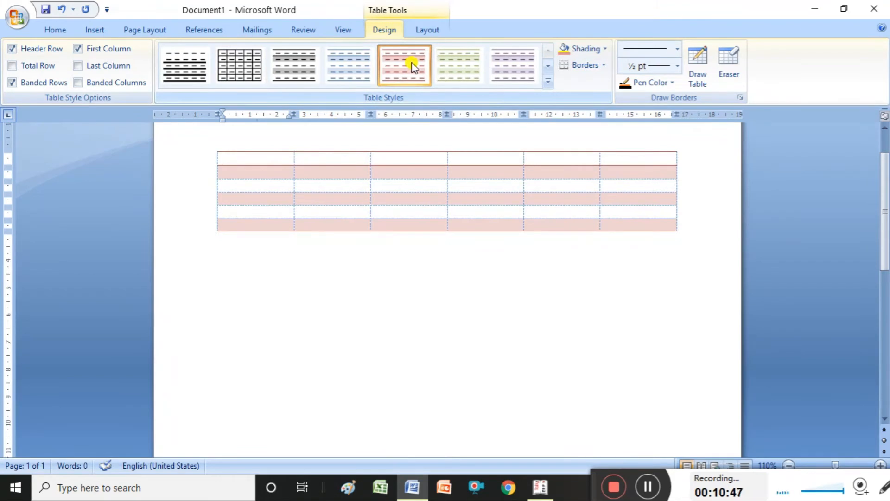
click(606, 50)
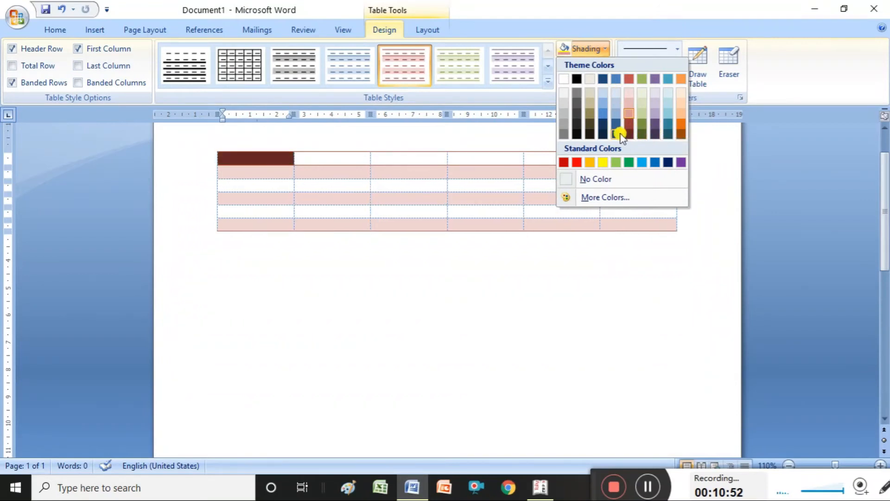
click(607, 160)
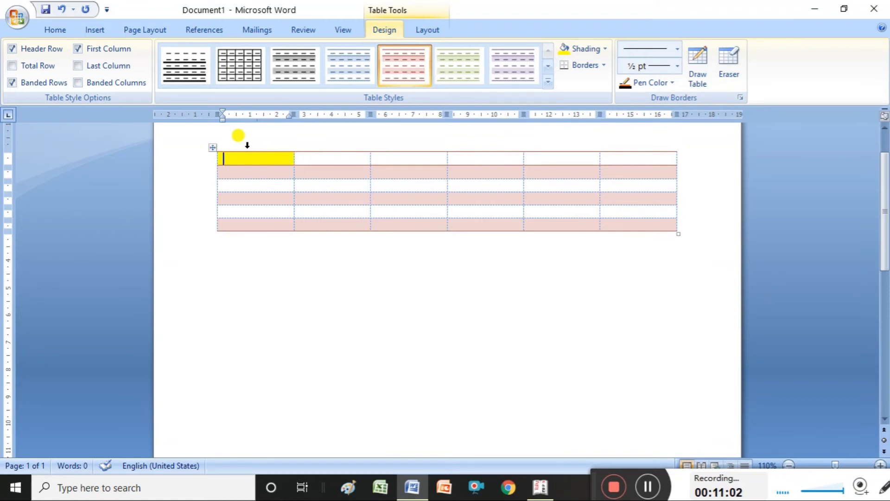
Step: Enter "Iteam name" and "Total iteams" as the first two column headings of the new table
click(237, 161)
text(ite)
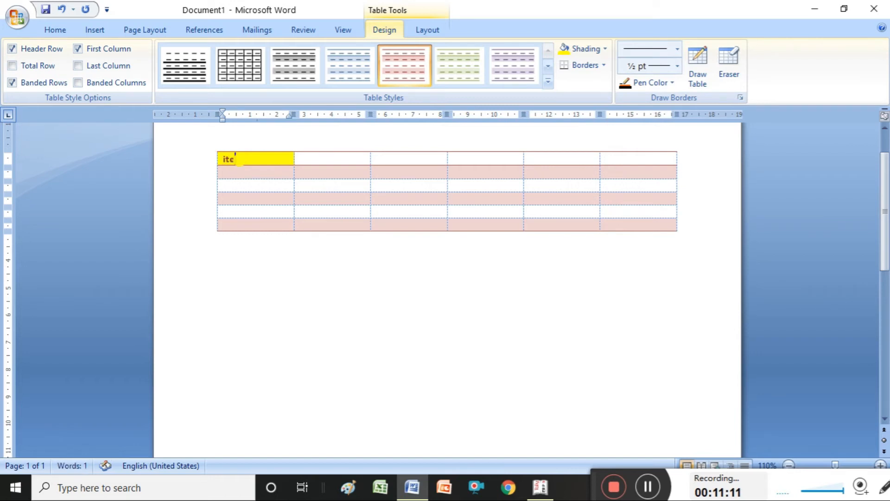
text(m name)
text(a)
click(313, 161)
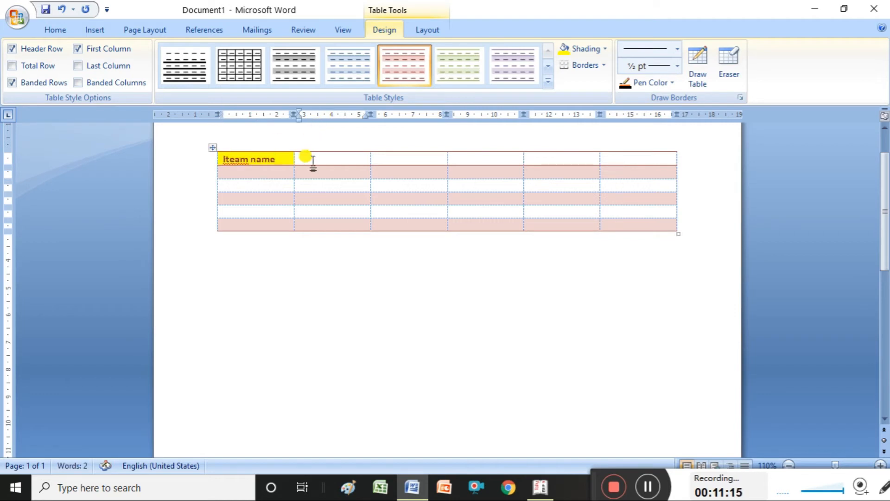
text(Total i)
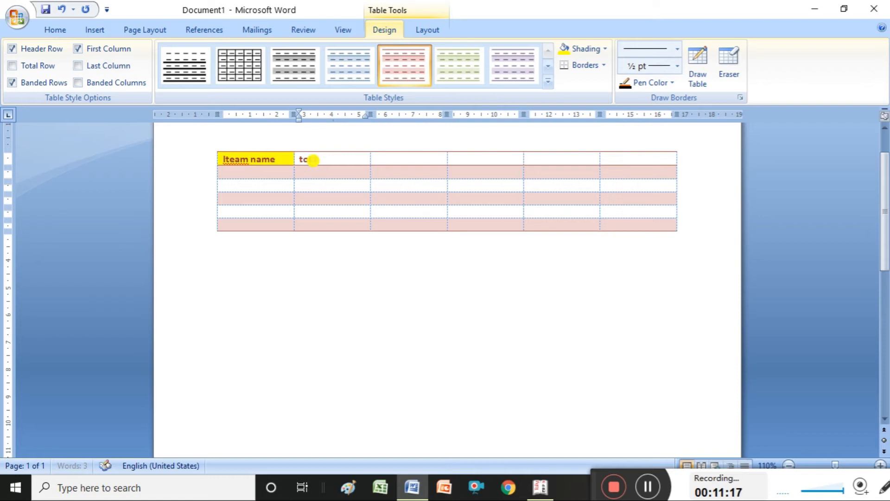
text(teams)
Step: Enter "soled", "rate" and "Total amount" as the third, fourth and fifth column headings
click(386, 155)
text(soled)
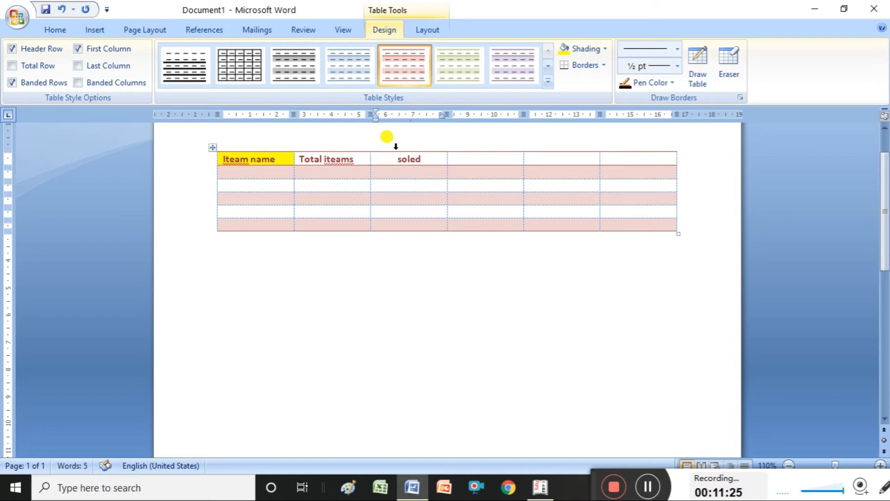
click(463, 168)
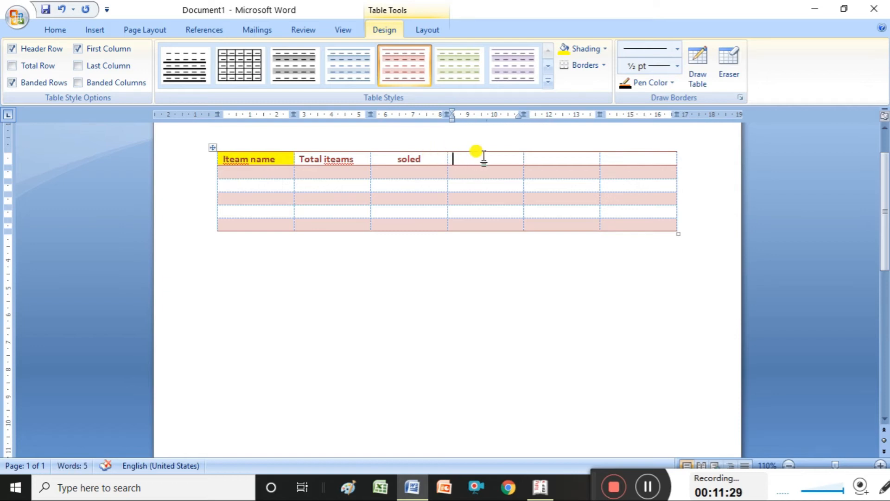
text(rate)
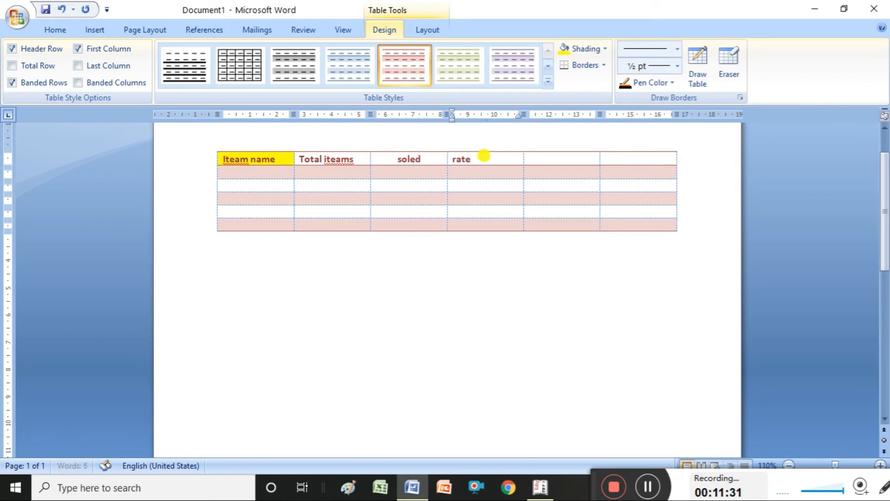
click(539, 159)
text(t)
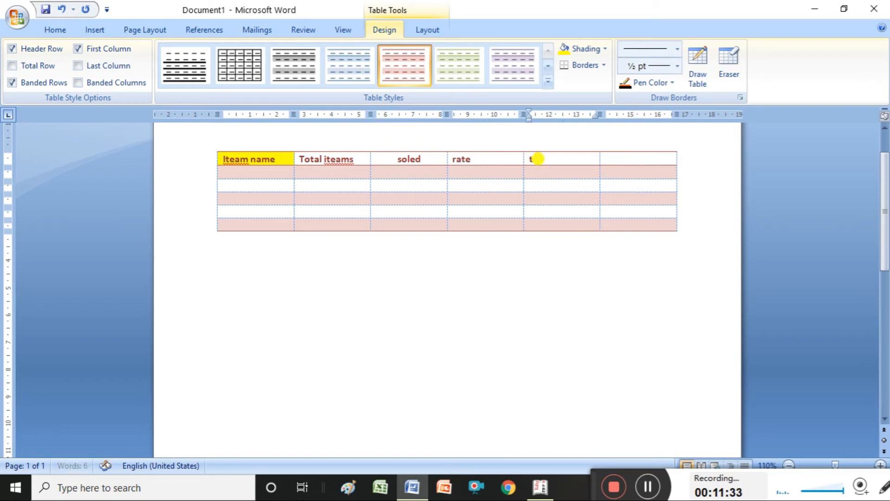
text(otal amount)
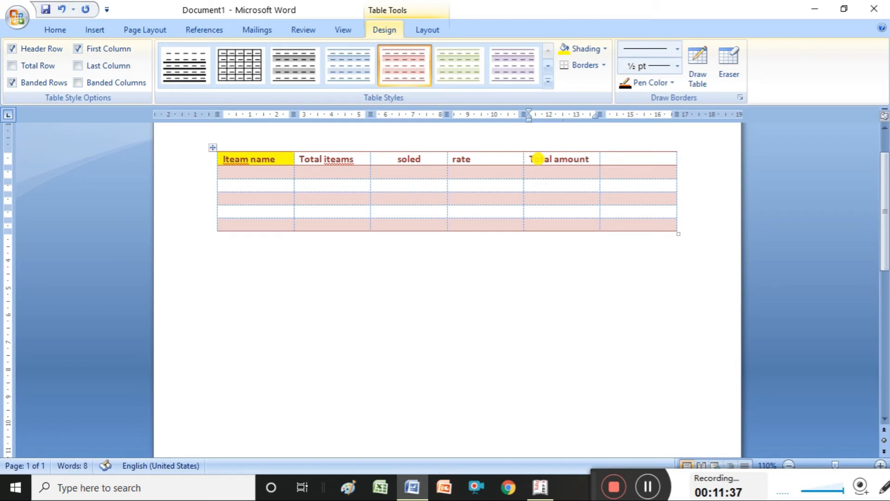
Step: Fill the Iteam name column with nokia, samsung, micromax and Redmi, one per row
click(252, 173)
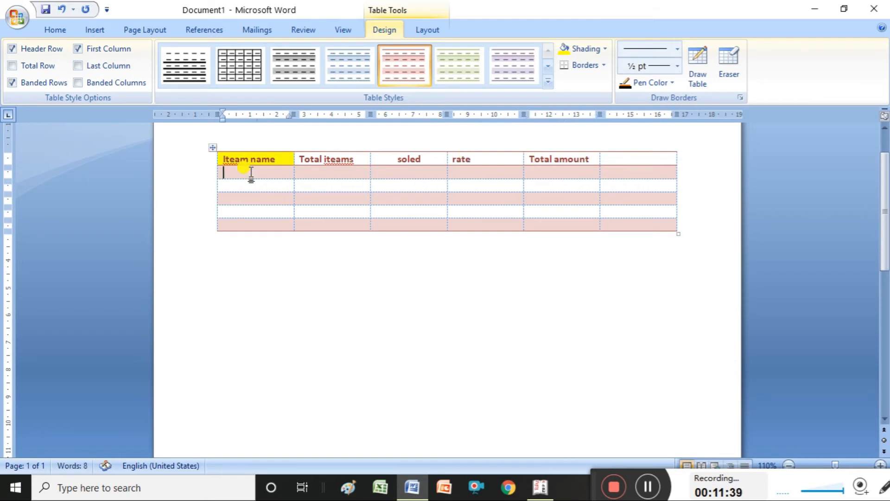
text(nokia)
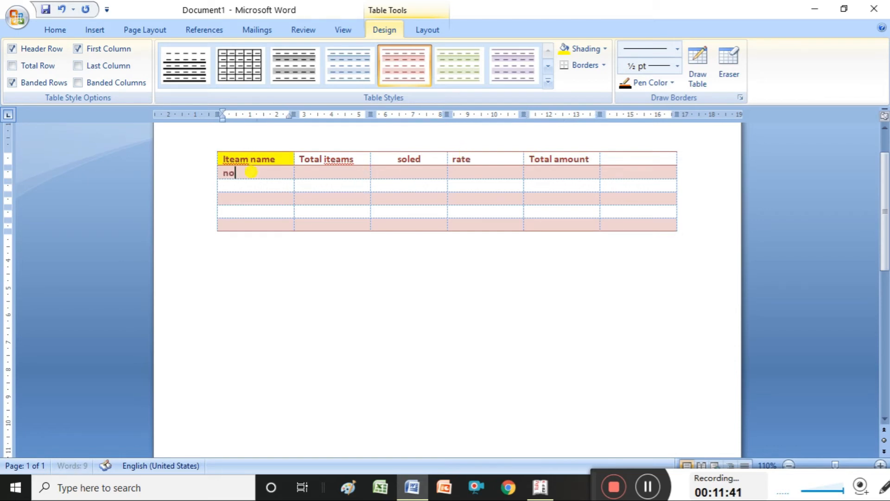
click(233, 187)
text(samsung)
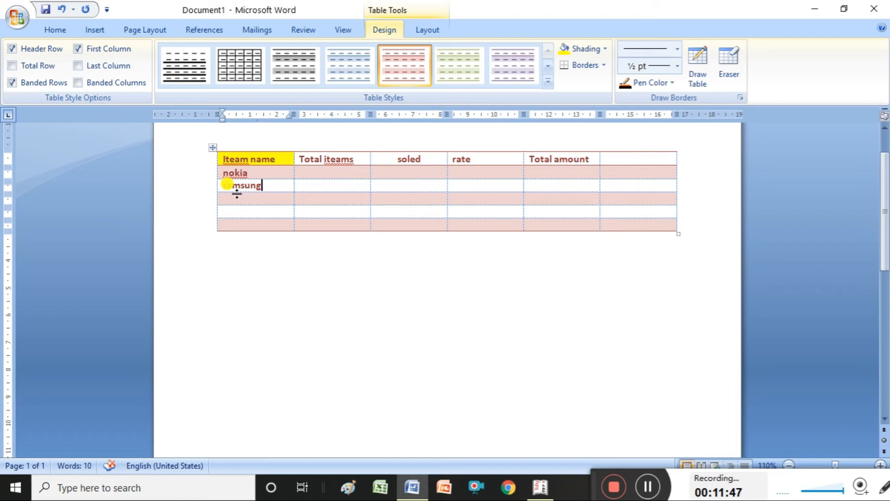
click(238, 199)
text(micromax)
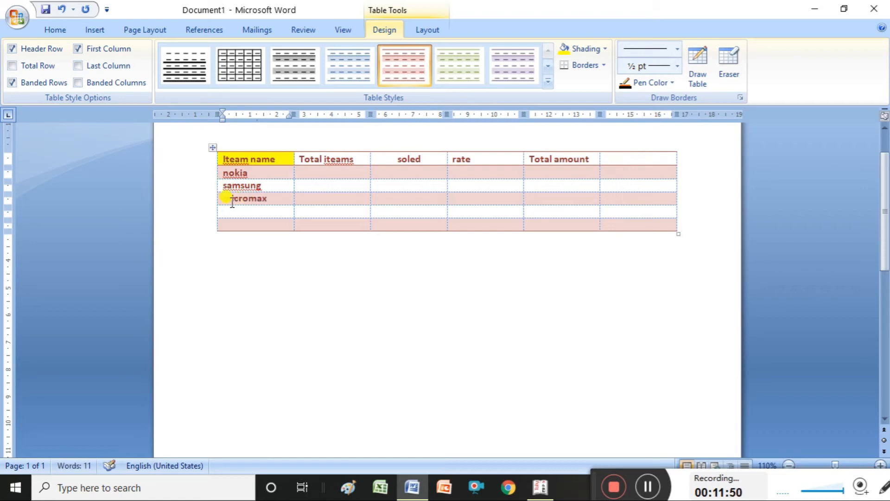
click(229, 210)
text(a)
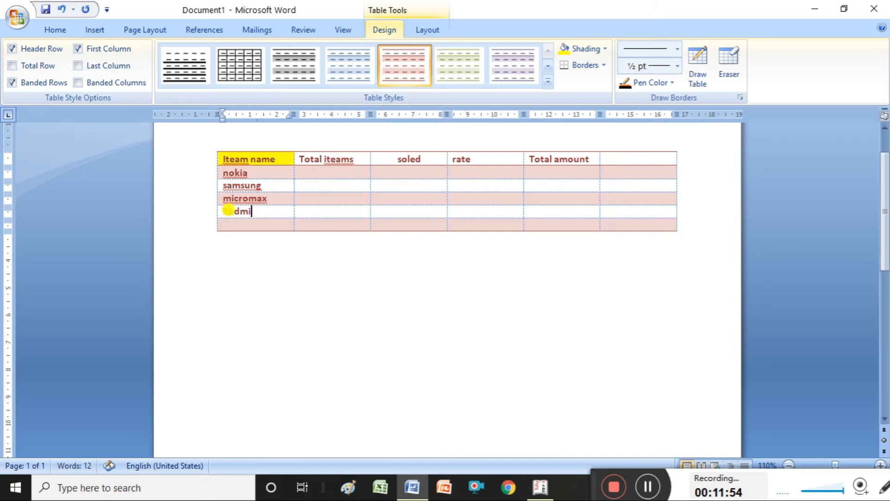
Step: Fill the Total iteams column with 20, 30, 40 and 50 for nokia, samsung, micromax and Redmi
click(311, 172)
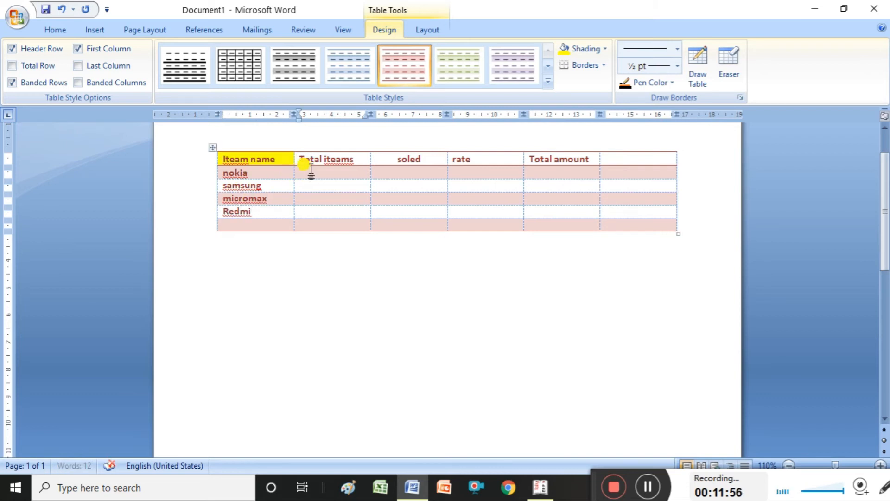
text(20)
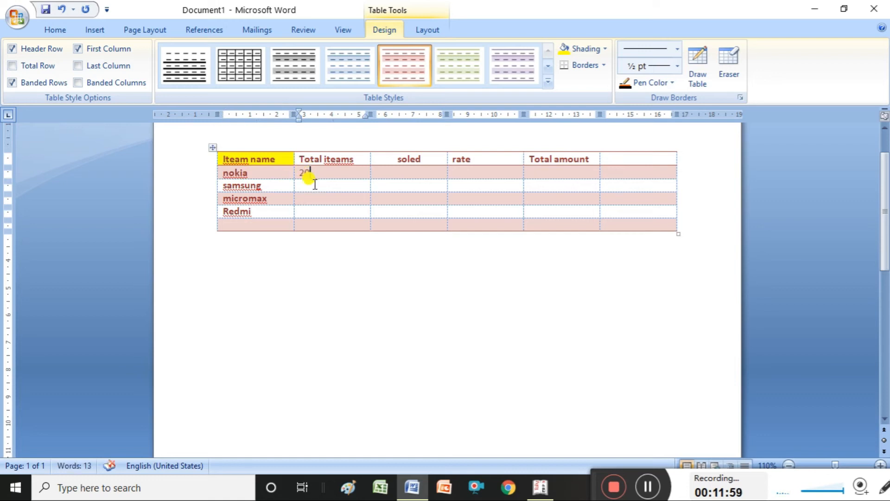
click(314, 186)
text(30)
click(317, 199)
text(4)
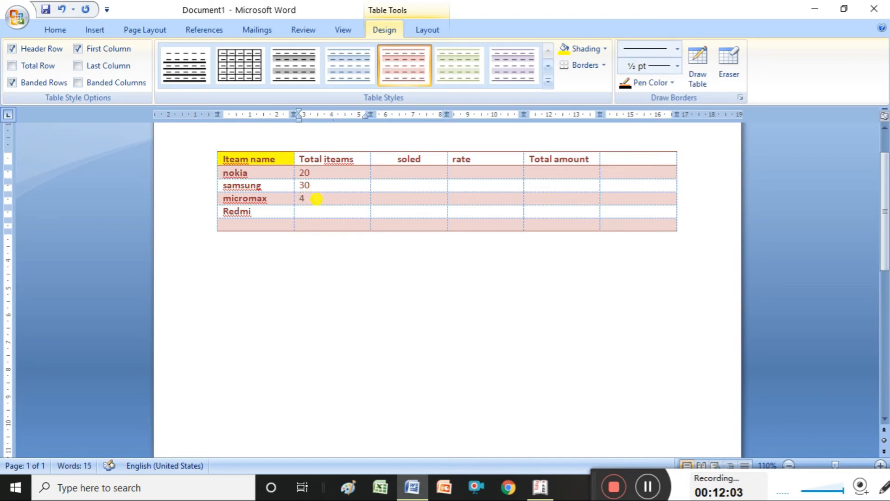
click(316, 211)
text(50)
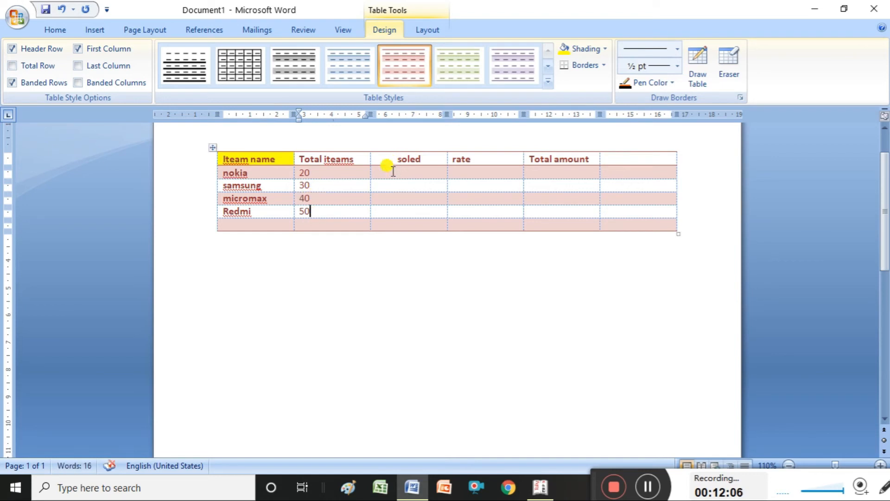
Step: Fill the soled column with 10, 20, 25 and 45 for the four items
click(393, 173)
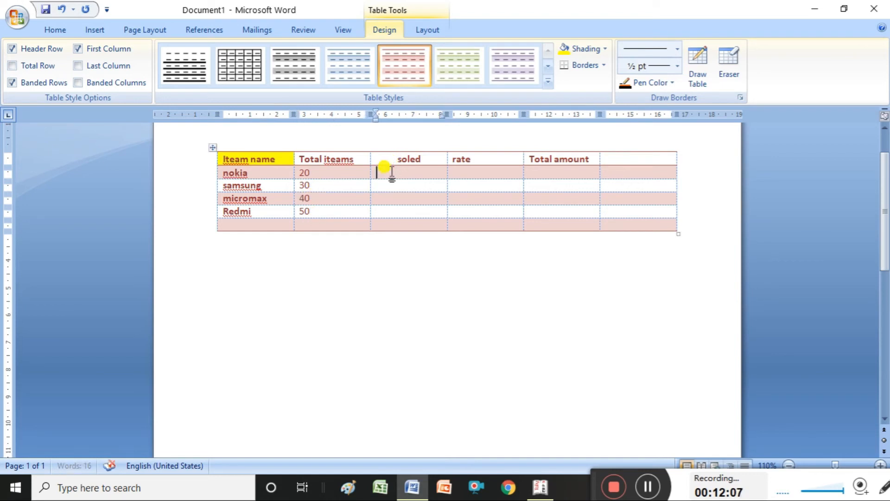
text(10)
click(395, 184)
text(20)
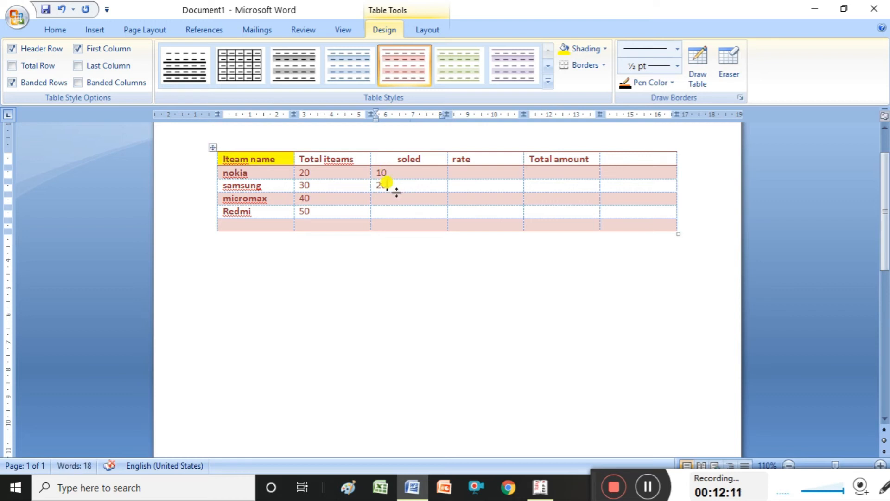
click(398, 198)
text(25)
click(397, 212)
text(5)
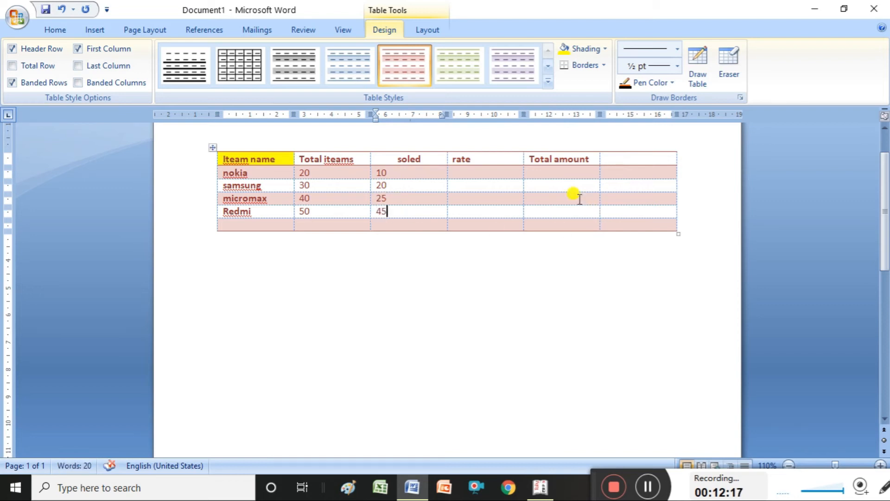
Step: Fill the rate column with 10000, 8000, 5000 and 12000 for the four items
click(486, 172)
text(10000)
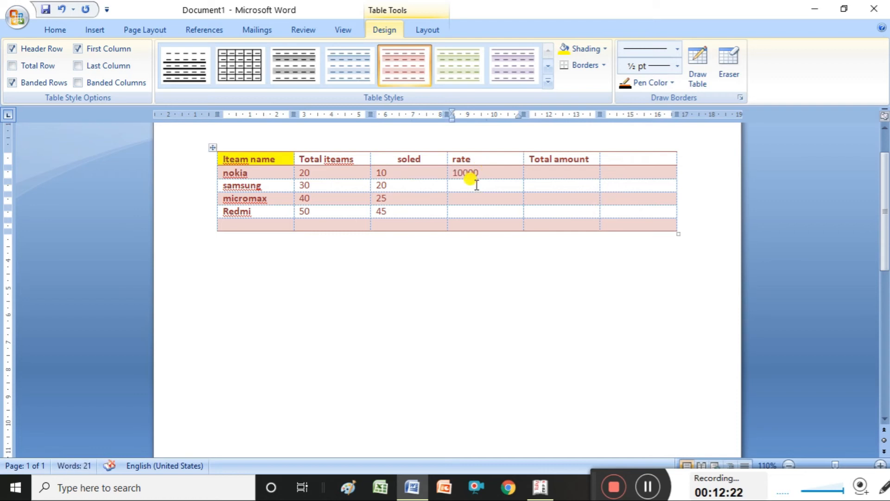
click(477, 185)
text(8000)
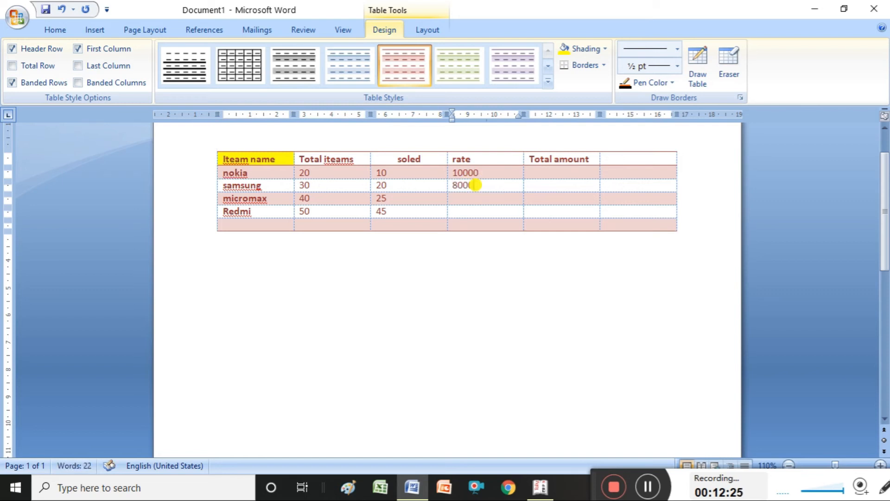
click(464, 200)
text(5000)
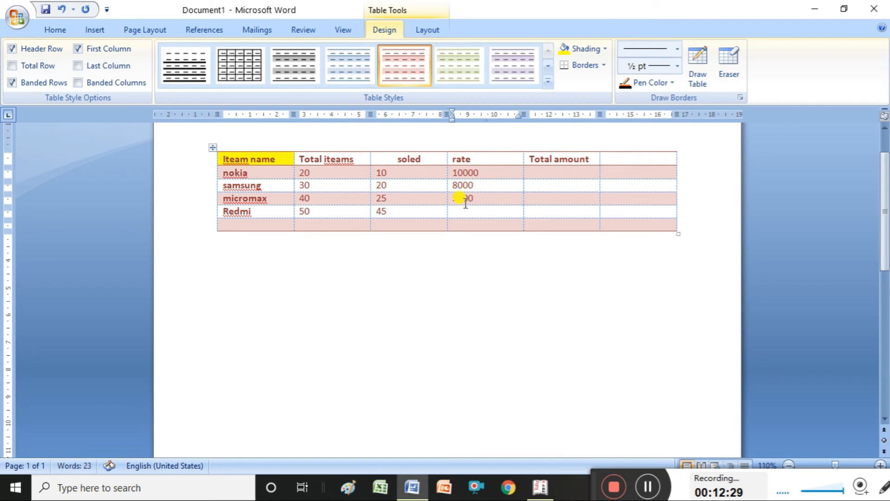
click(462, 209)
text(12000)
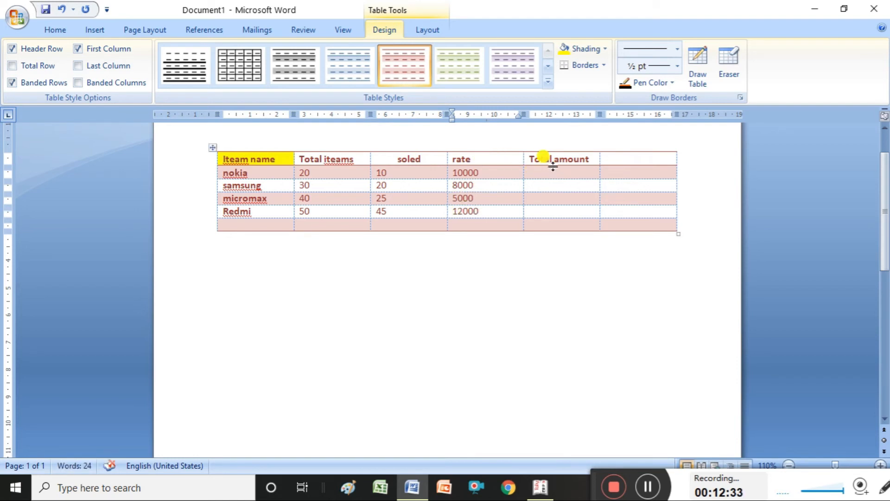
Step: Delete the empty row below Redmi from the item table
click(216, 225)
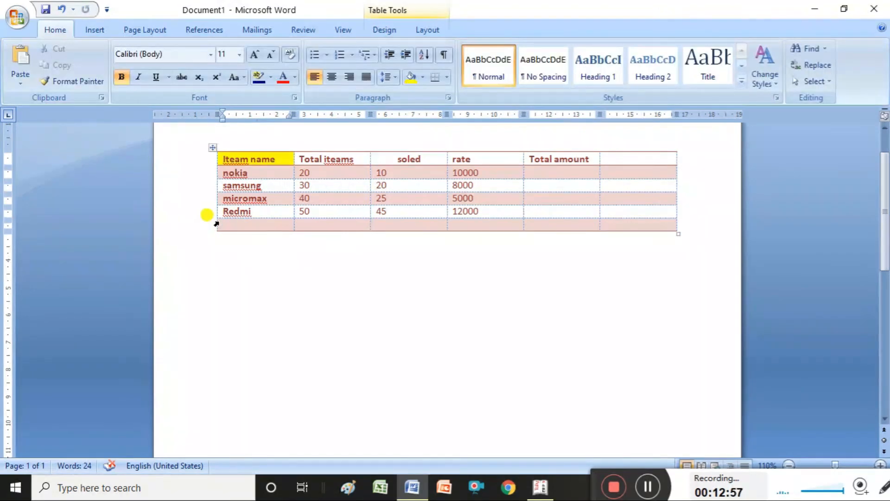
click(216, 224)
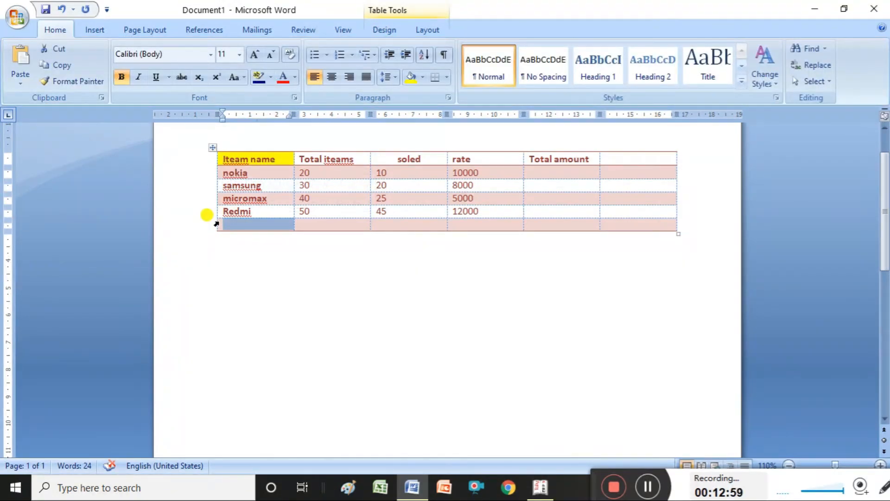
key(shift+Right)
key(shift+Right)
key(shift+Right)
key(shift+Right)
key(shift+Right)
key(shift+Right)
key(shift+Right)
key(BackSpace)
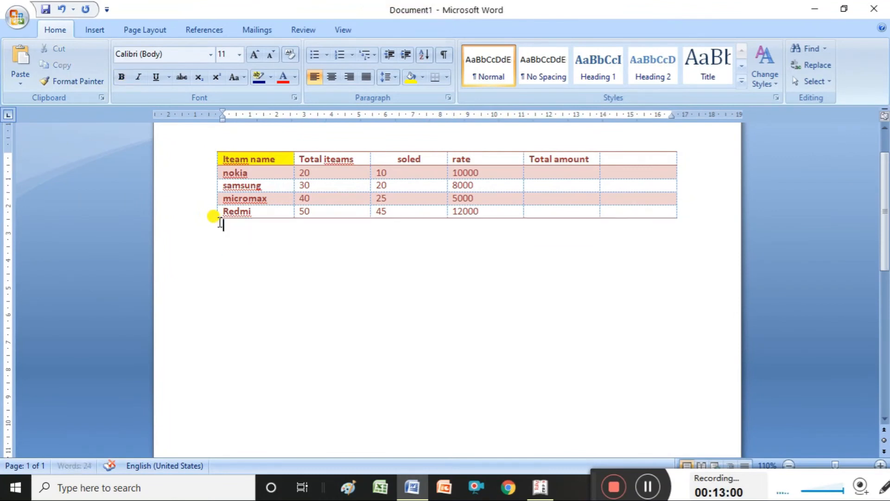
Step: Remove the empty column after Total amount from the item table
click(622, 157)
click(625, 150)
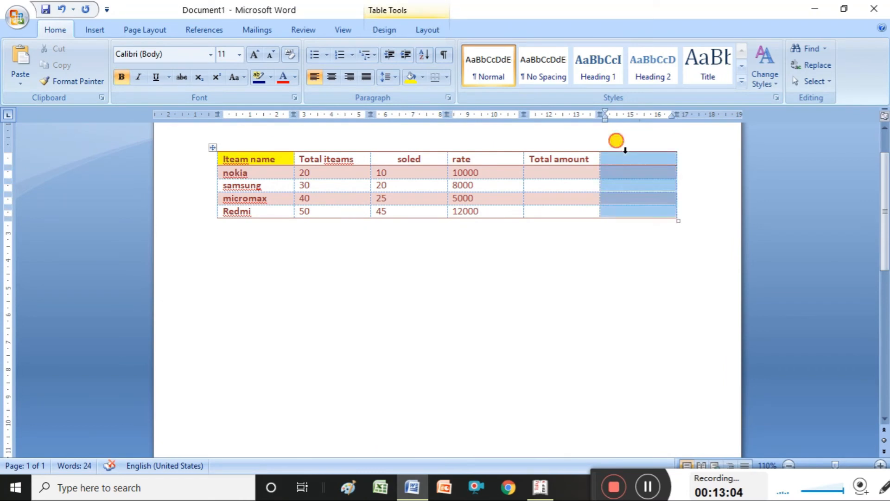
key(Delete)
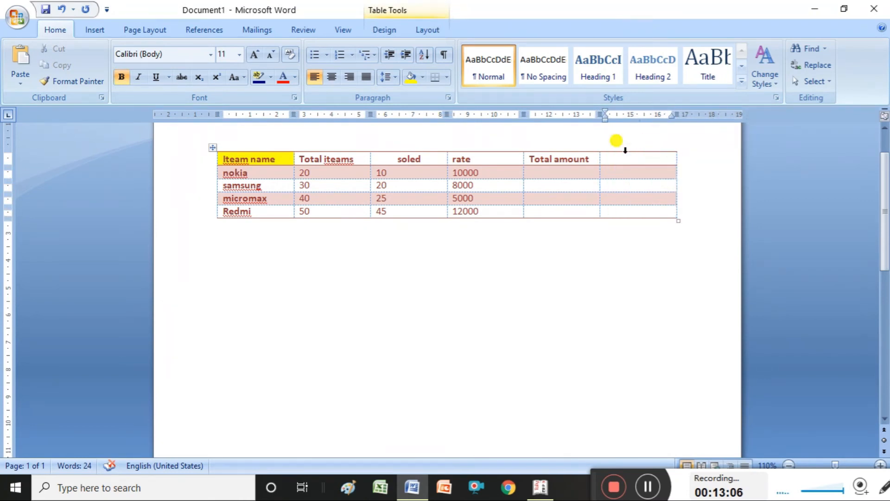
click(639, 146)
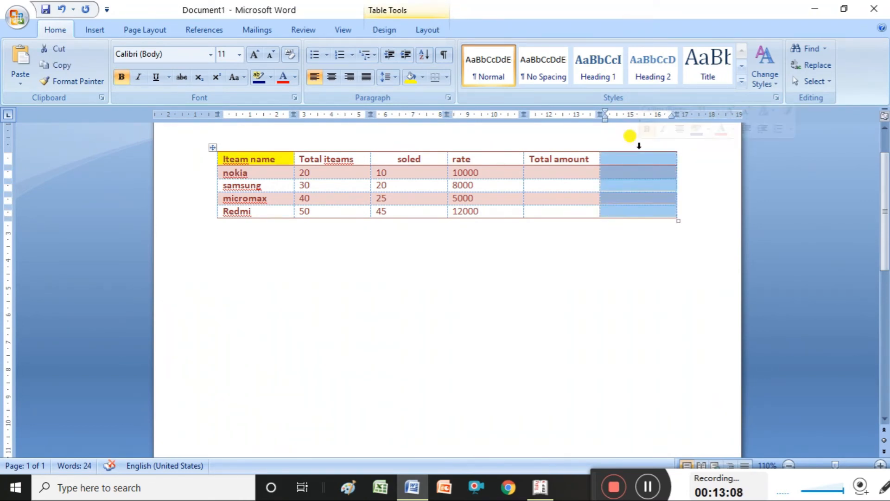
click(67, 50)
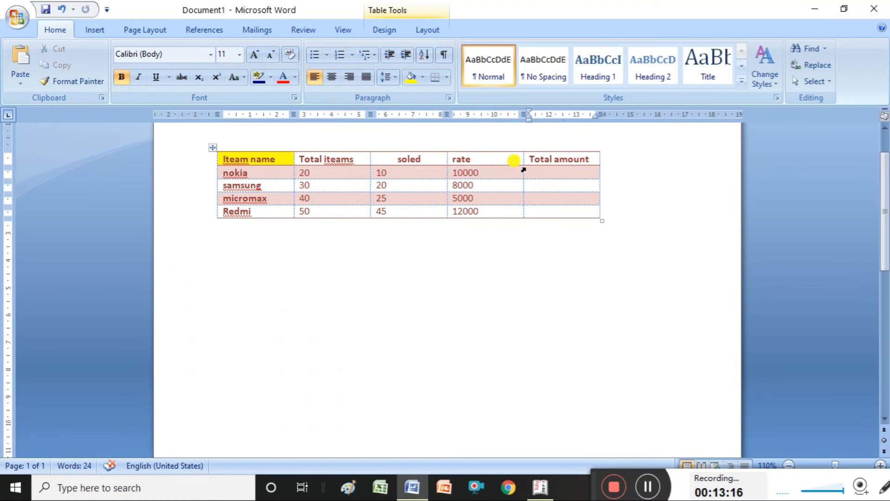
Step: Draw a new table frame about 14 cm wide below the item table with the Draw Table tool
click(95, 31)
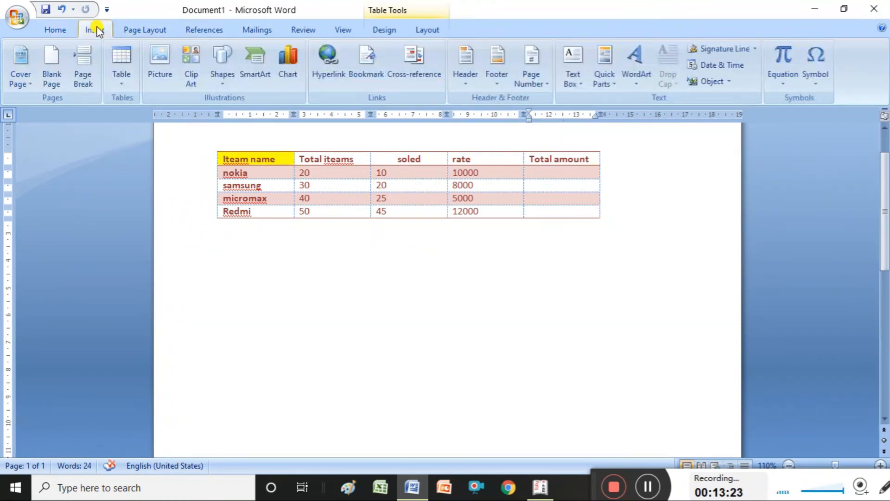
click(125, 77)
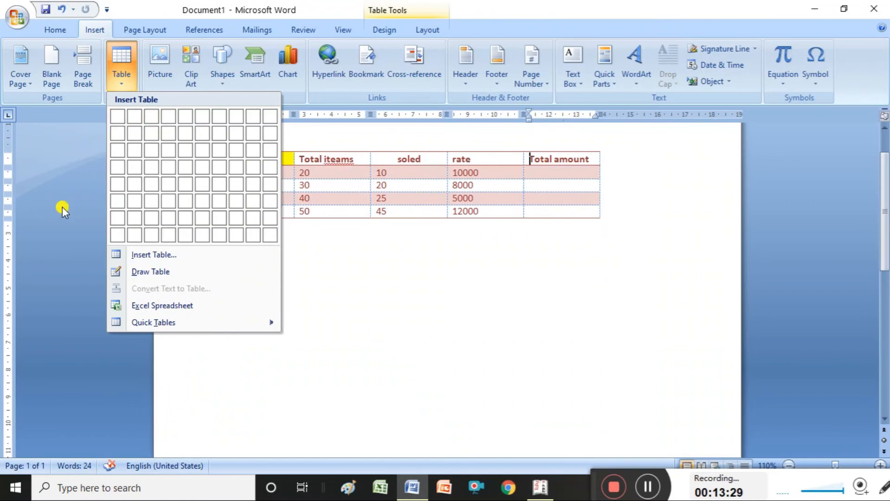
click(156, 272)
mouse_move(228, 261)
mouse_down()
mouse_move(266, 314)
mouse_move(440, 348)
mouse_move(606, 342)
mouse_move(616, 360)
mouse_up()
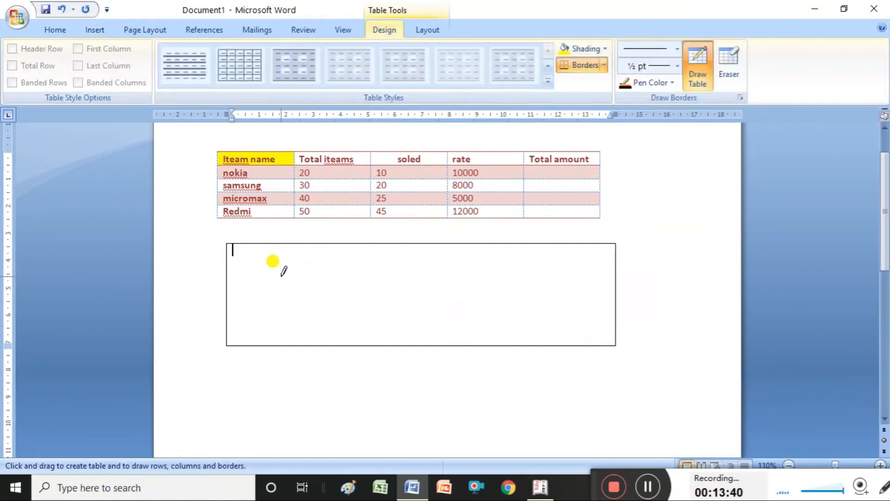
Step: Draw eleven vertical lines through the new frame from its left side, leaving one wide column at the right
drag(238, 245, 240, 325)
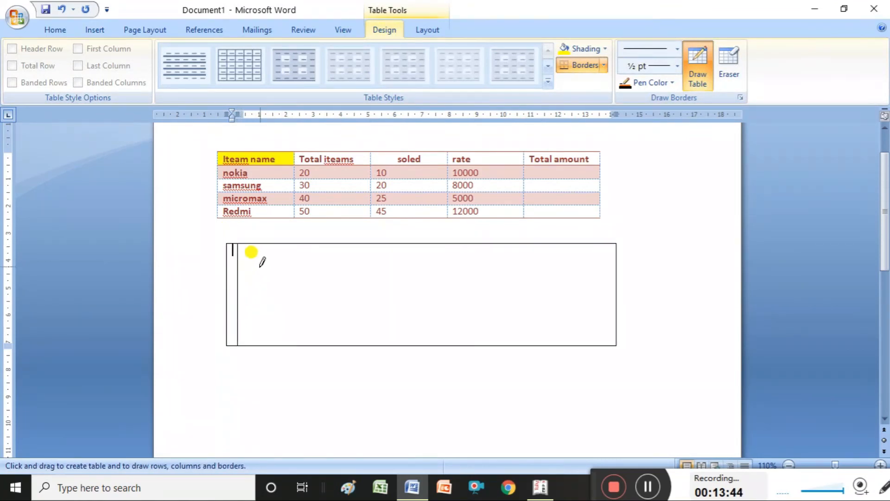
drag(264, 245, 266, 325)
drag(291, 245, 291, 339)
drag(313, 239, 313, 325)
drag(337, 241, 338, 346)
drag(371, 244, 371, 345)
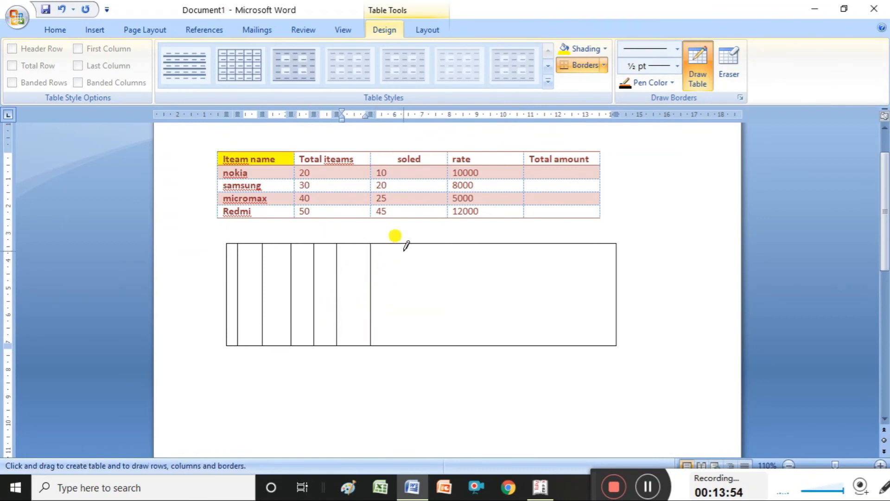
drag(403, 246, 404, 346)
drag(432, 254, 430, 345)
drag(453, 249, 452, 346)
drag(475, 246, 474, 345)
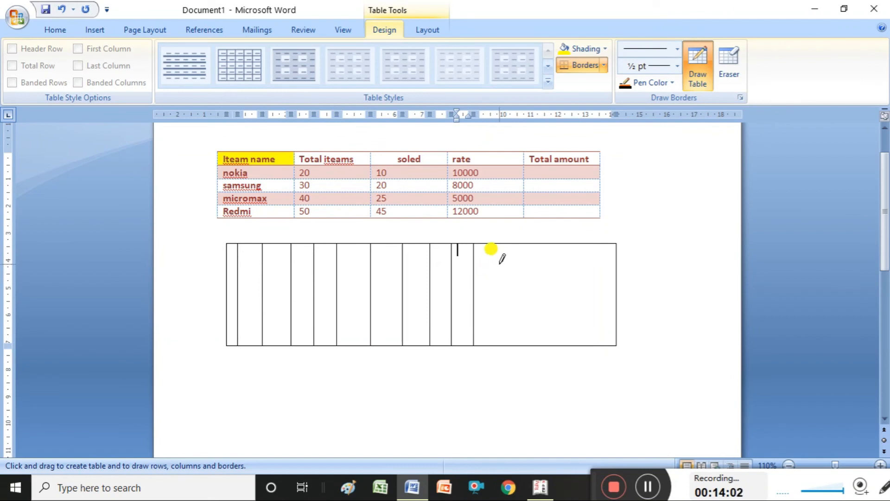
drag(507, 244, 507, 345)
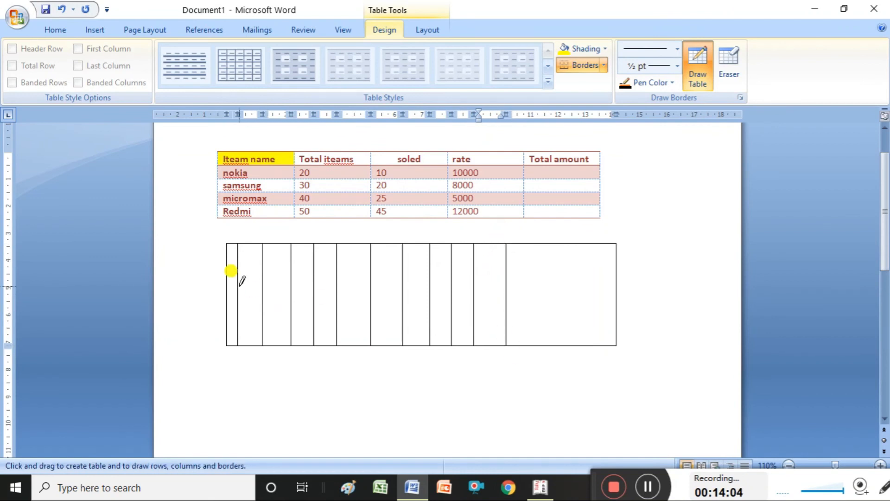
Step: Draw four horizontal lines across the drawn table to divide it into five rows
mouse_move(229, 262)
mouse_down()
mouse_move(376, 274)
mouse_move(538, 259)
mouse_up()
mouse_move(231, 282)
mouse_down()
mouse_move(397, 301)
mouse_move(572, 281)
mouse_up()
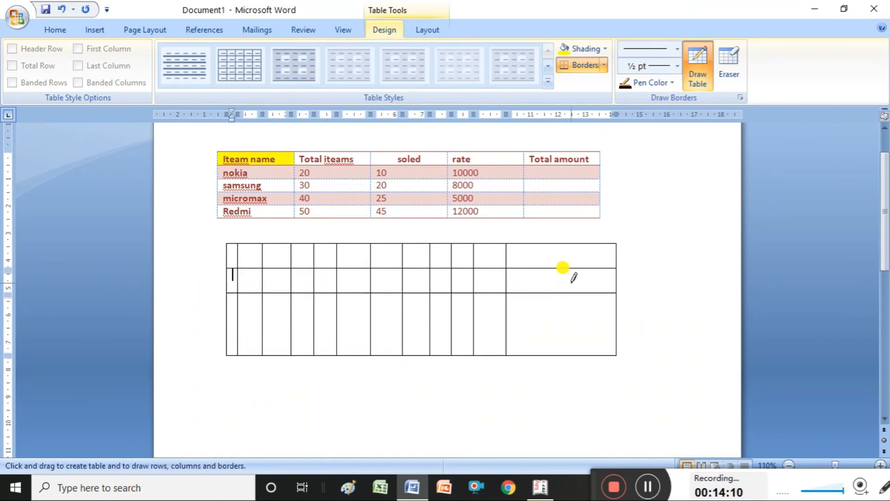
drag(228, 307, 579, 305)
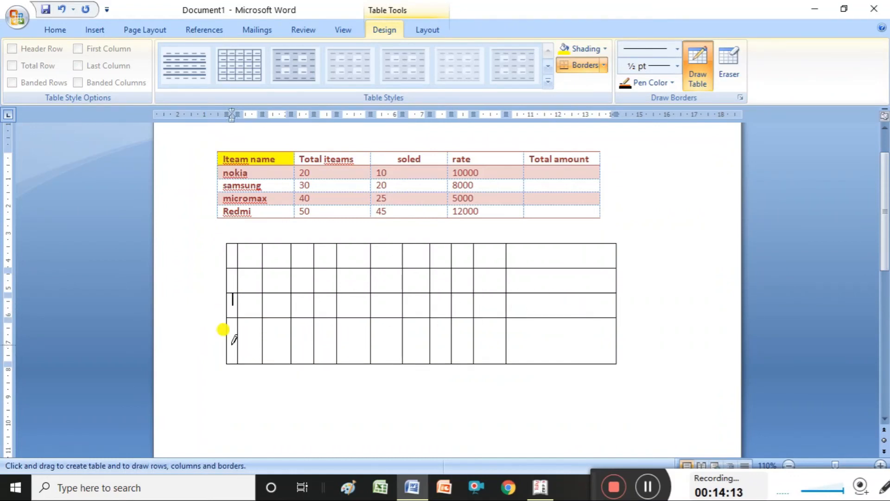
drag(232, 338, 585, 342)
Step: Divide the wide last column of the drawn table with three more vertical lines
drag(532, 244, 536, 328)
drag(553, 232, 562, 336)
drag(583, 247, 588, 348)
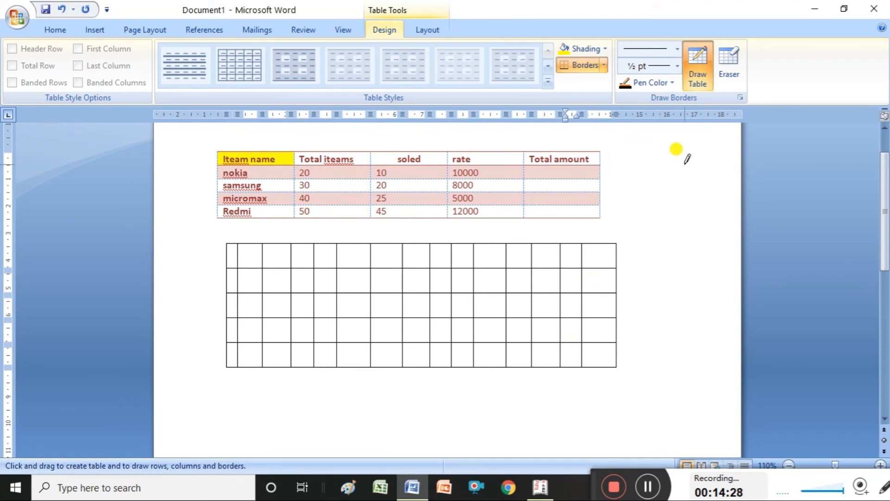
Step: Erase the inner lines of the drawn table's last six columns and the outer borders around that area
click(736, 54)
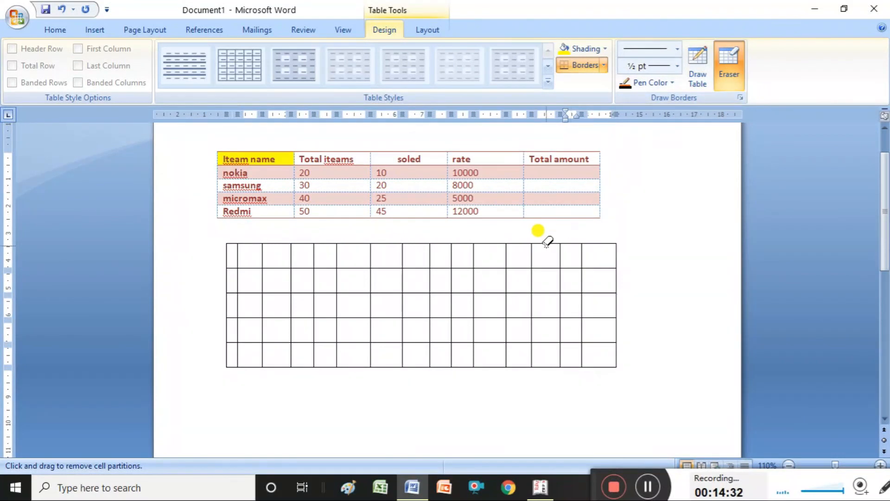
mouse_move(462, 252)
mouse_down()
mouse_move(517, 311)
mouse_move(561, 325)
mouse_move(616, 362)
mouse_up()
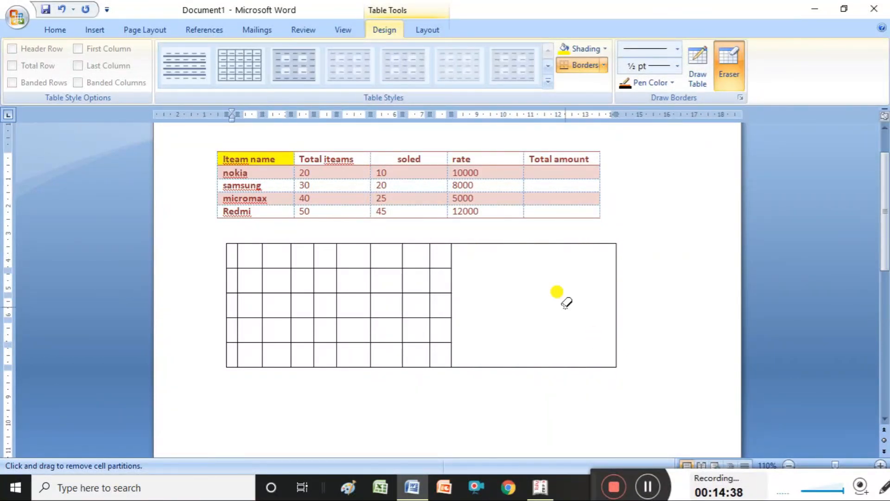
drag(552, 241, 524, 243)
drag(623, 239, 612, 323)
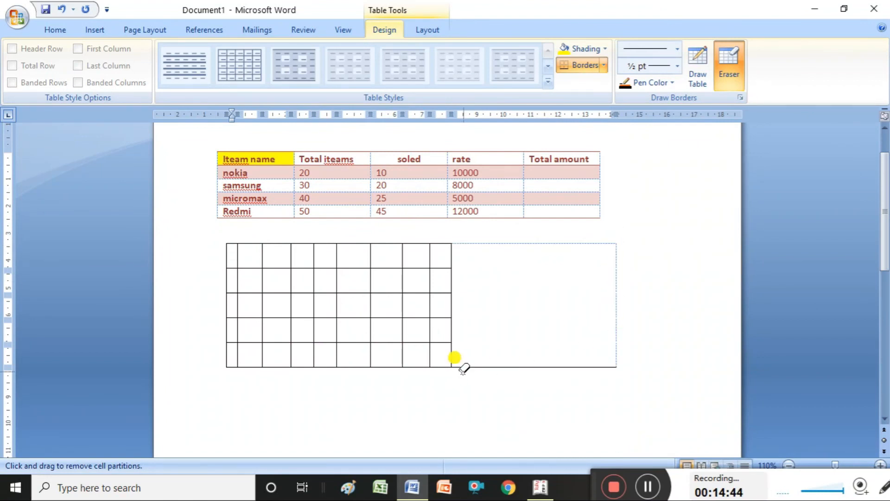
drag(479, 364, 547, 367)
key(Escape)
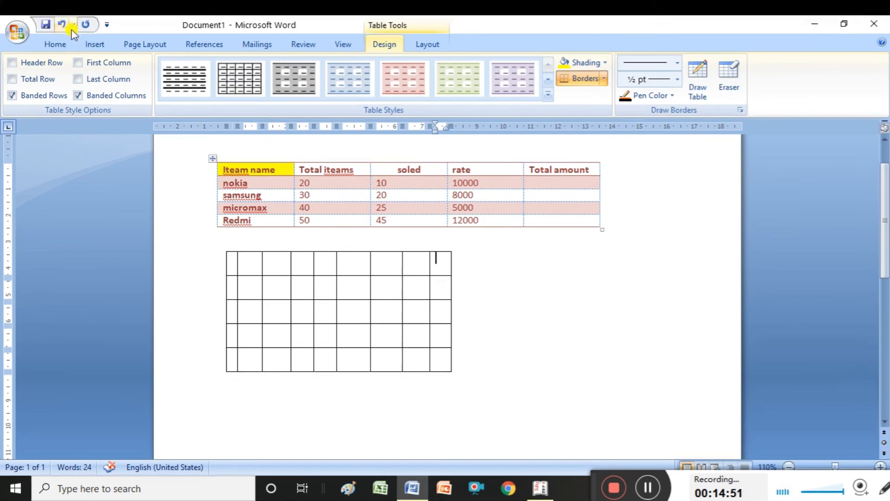
click(95, 45)
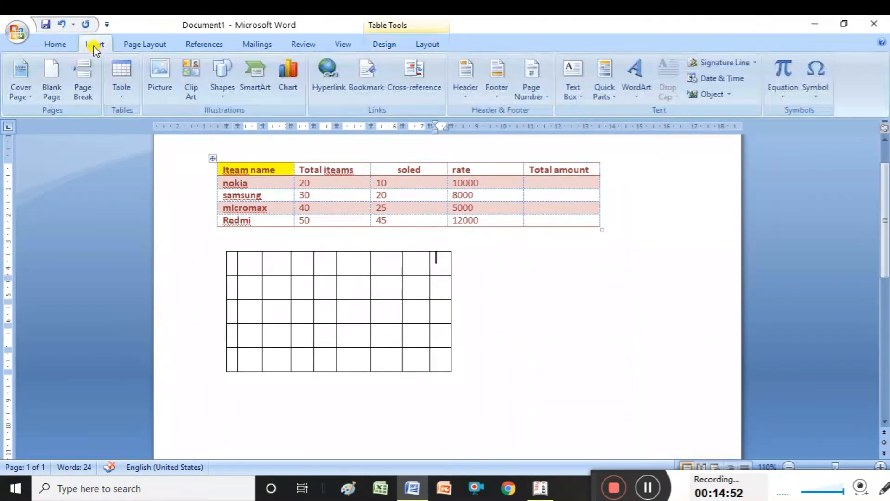
click(129, 97)
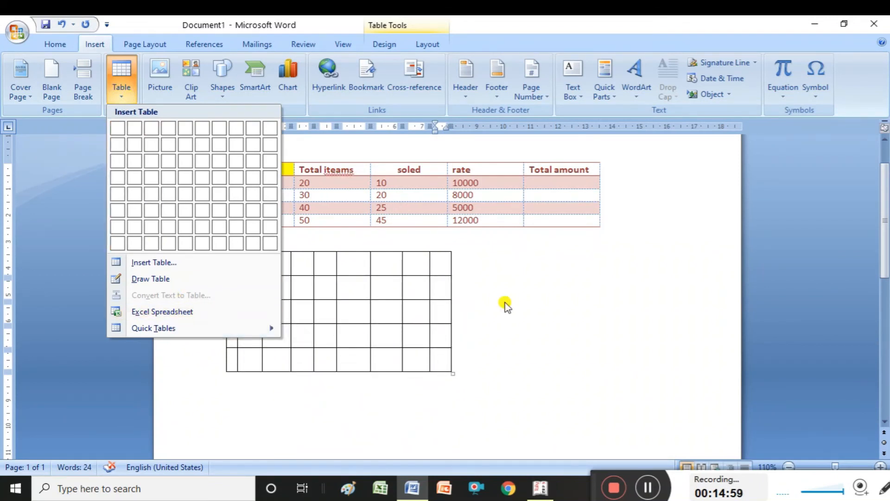
click(464, 344)
click(474, 368)
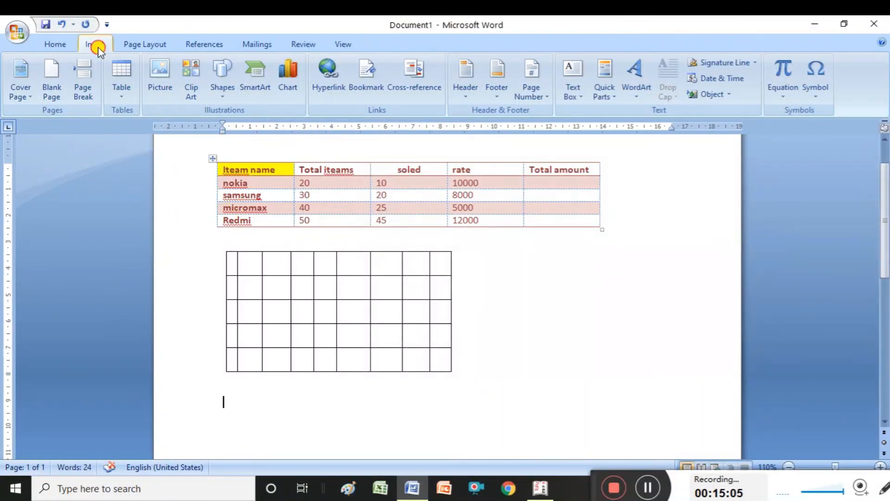
click(559, 281)
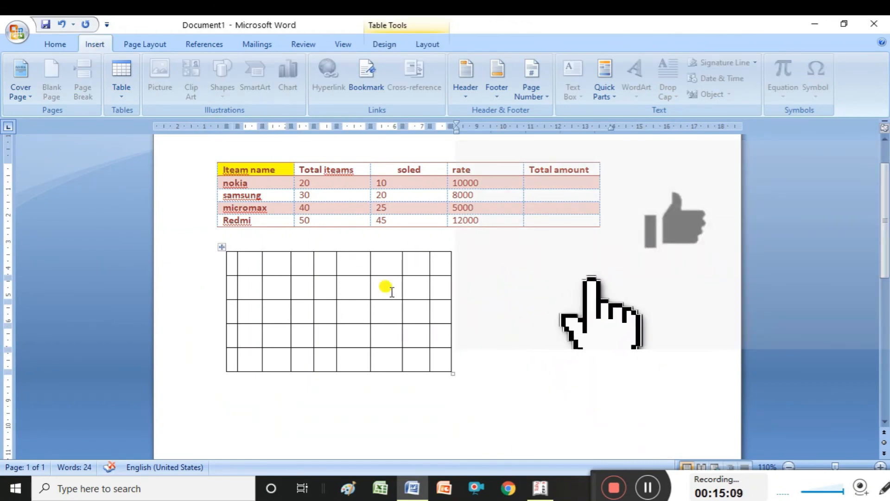